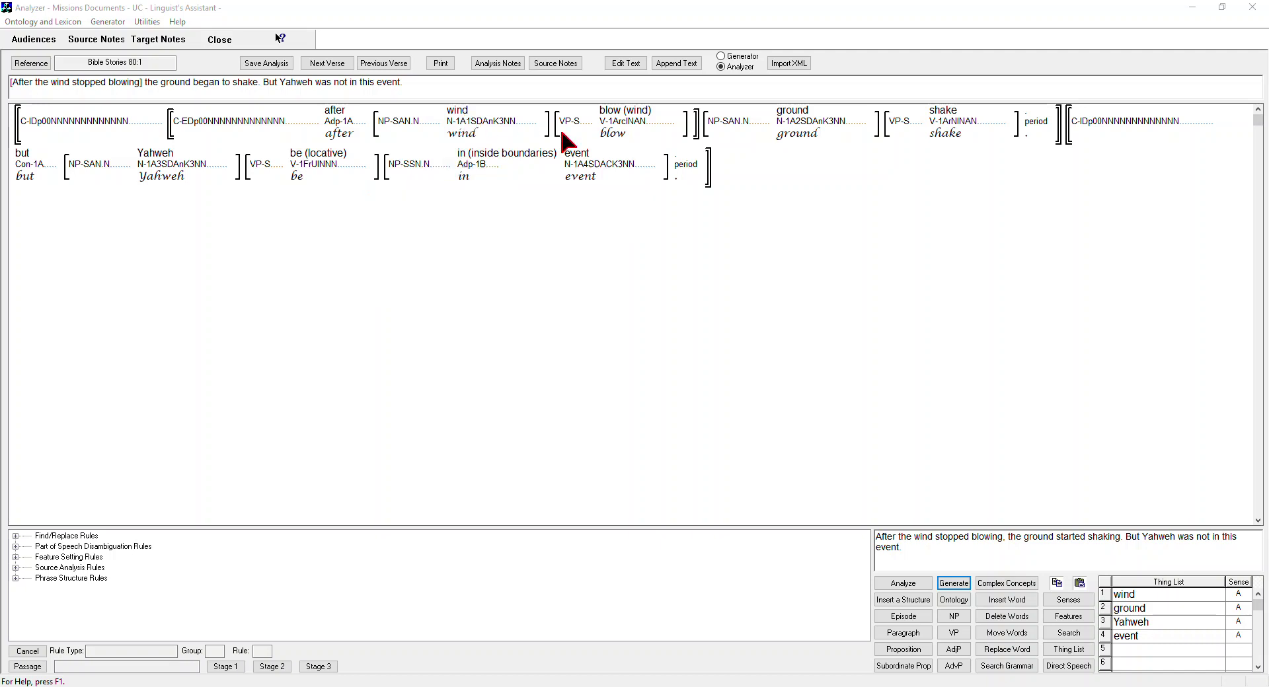
Look up the complex concepts available for the words "wind", "blow" and "shake" in the first sentence.
{"action": "left_click", "coordinate": [1004, 584]}
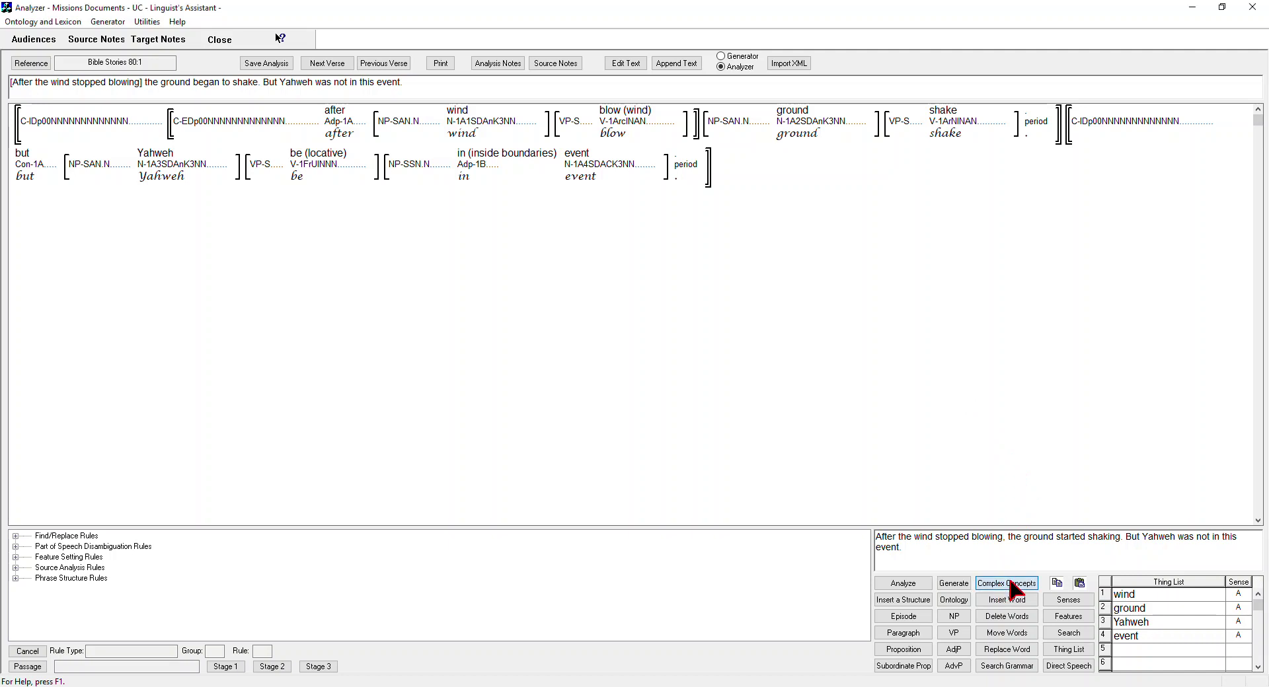
{"action": "left_click", "coordinate": [465, 118]}
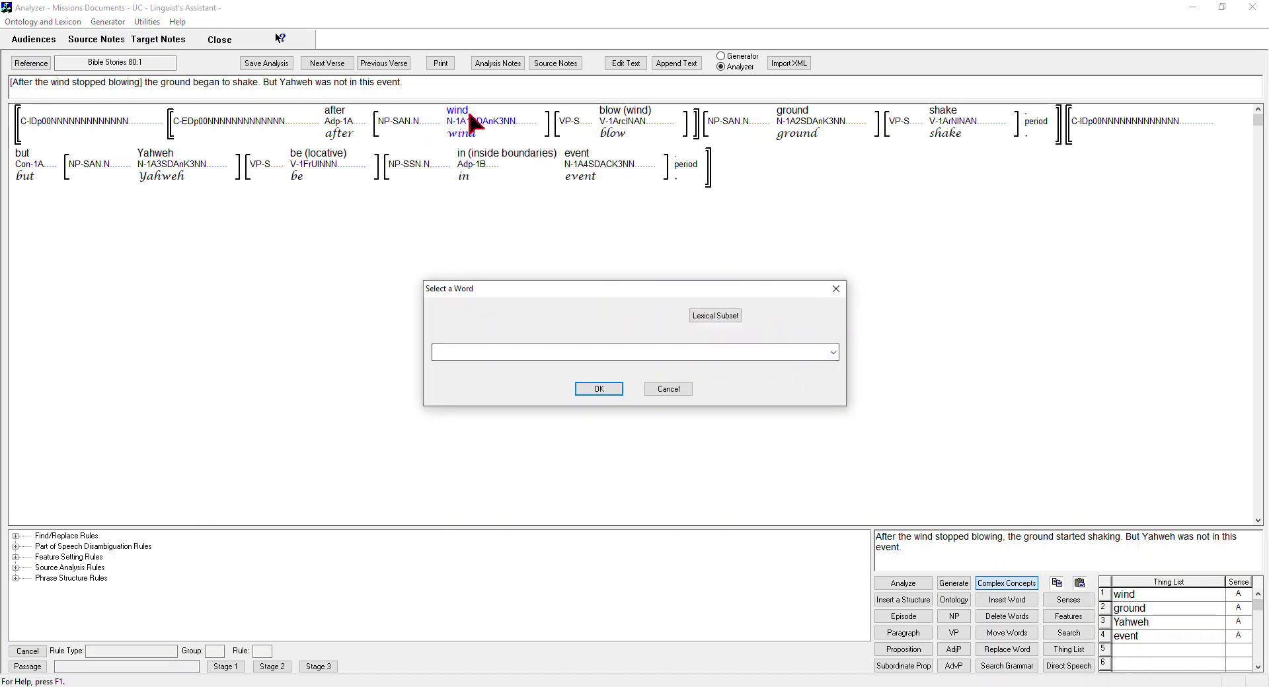
{"action": "left_click", "coordinate": [657, 388]}
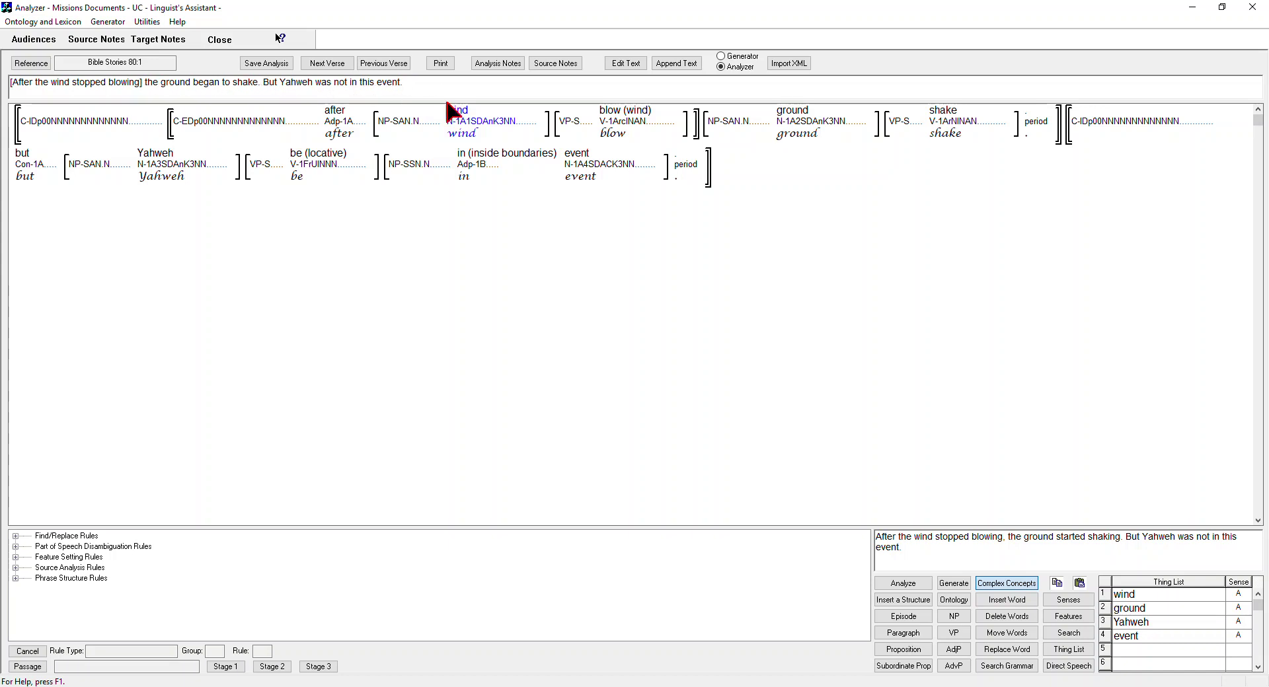
{"action": "mouse_move", "coordinate": [521, 157]}
{"action": "mouse_move", "coordinate": [618, 119]}
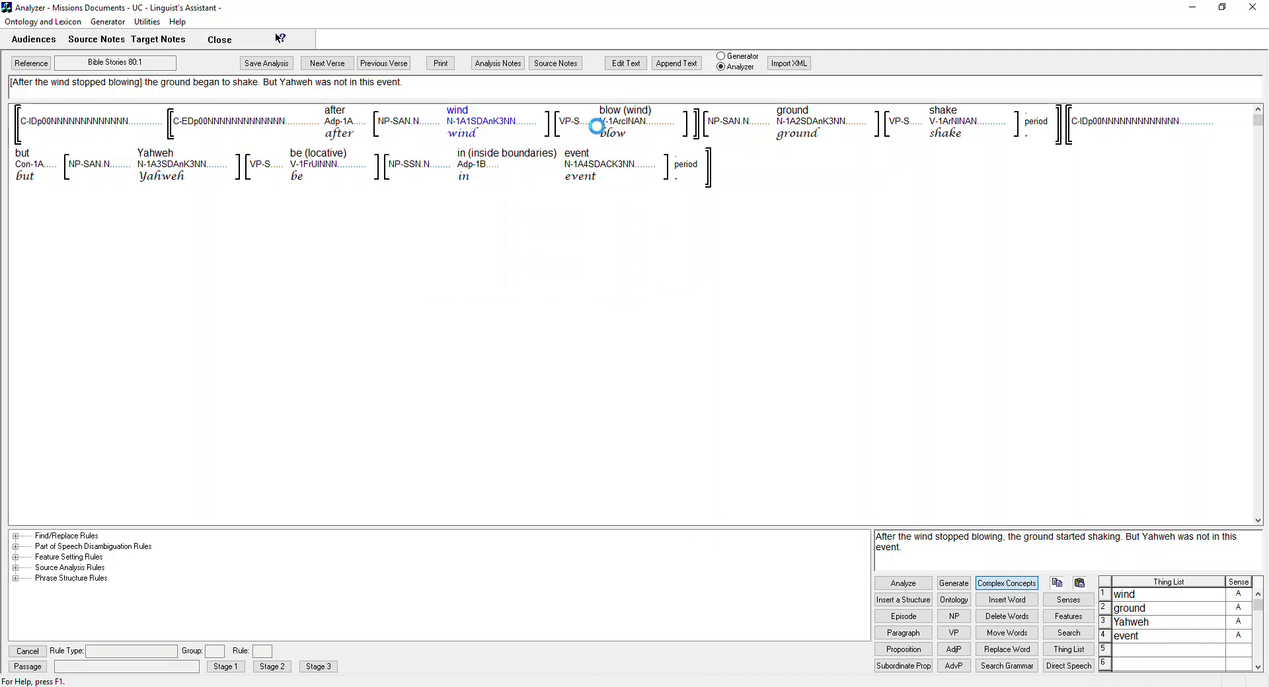
{"action": "left_click", "coordinate": [950, 122]}
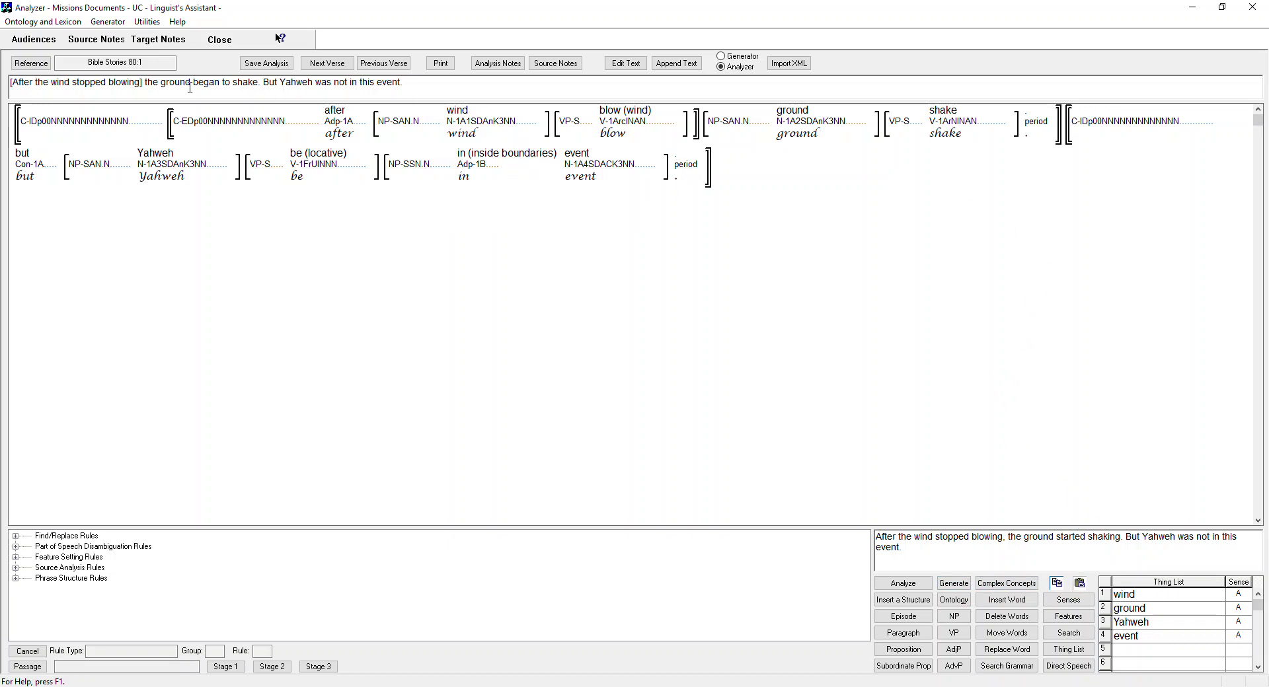
Copy the entire first sentence's clause, from its opening bracket through its closing bracket, and paste the copy before the original.
{"action": "mouse_move", "coordinate": [35, 123]}
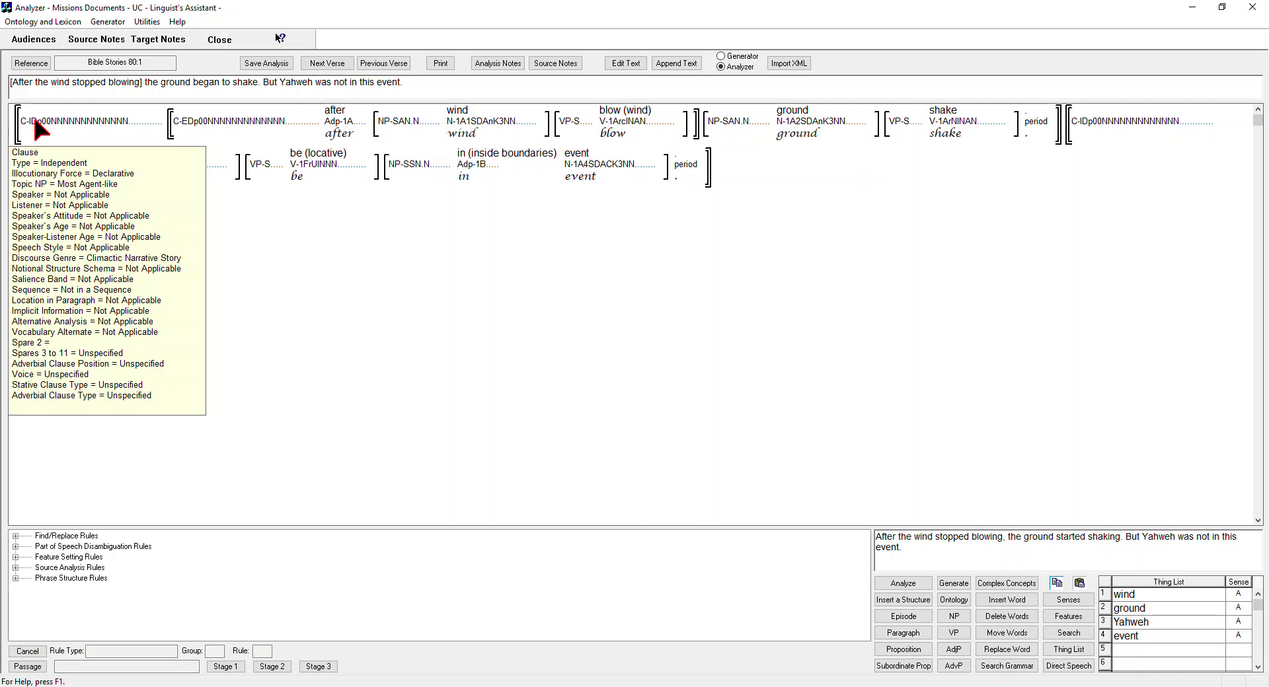
{"action": "left_click", "coordinate": [34, 123]}
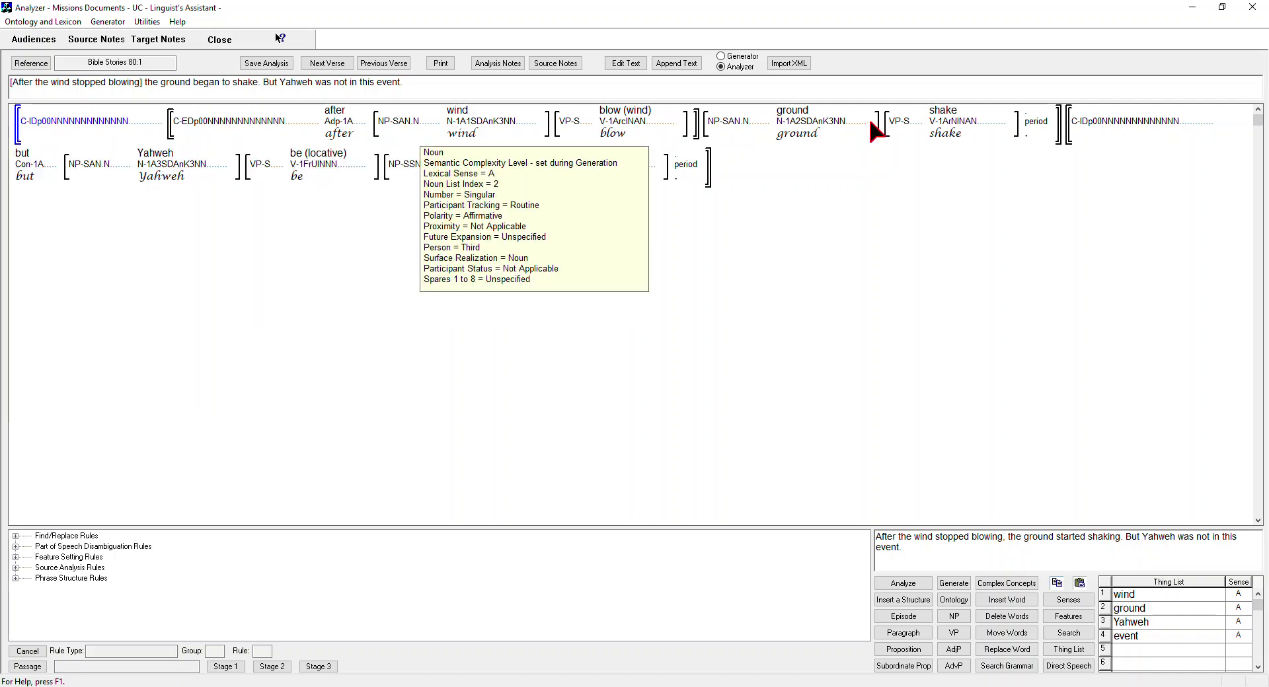
{"action": "mouse_move", "coordinate": [979, 125]}
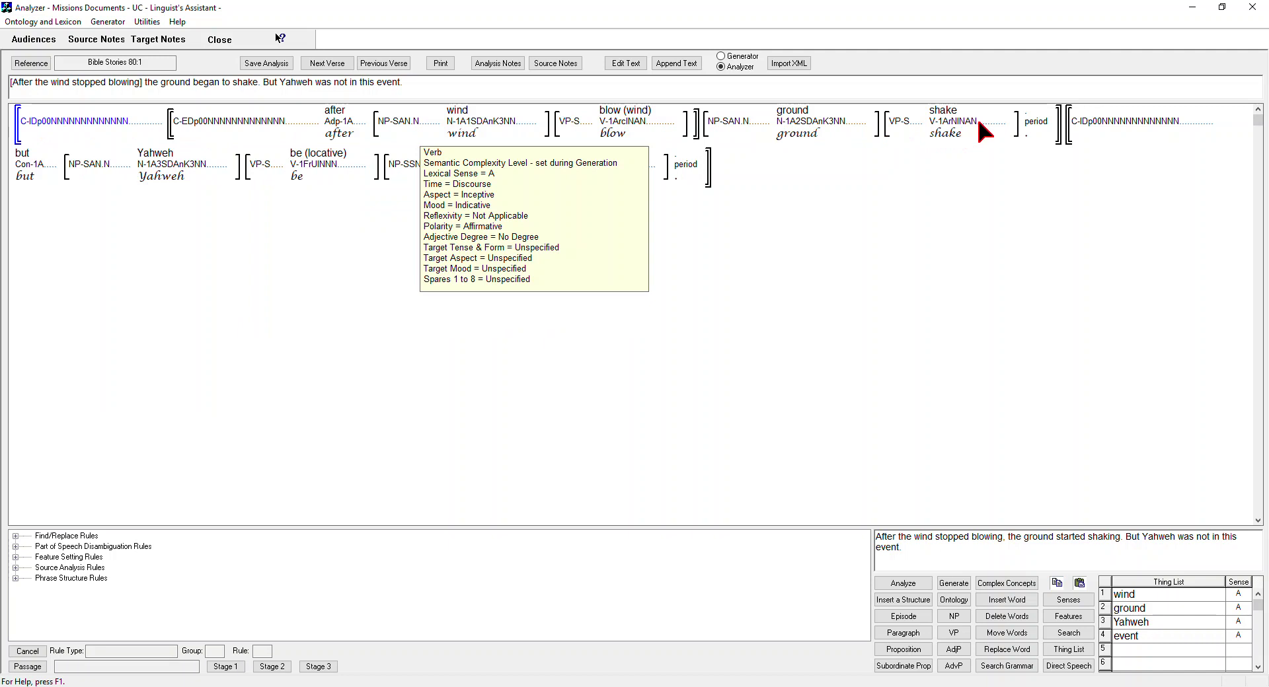
{"action": "left_click", "coordinate": [1060, 124]}
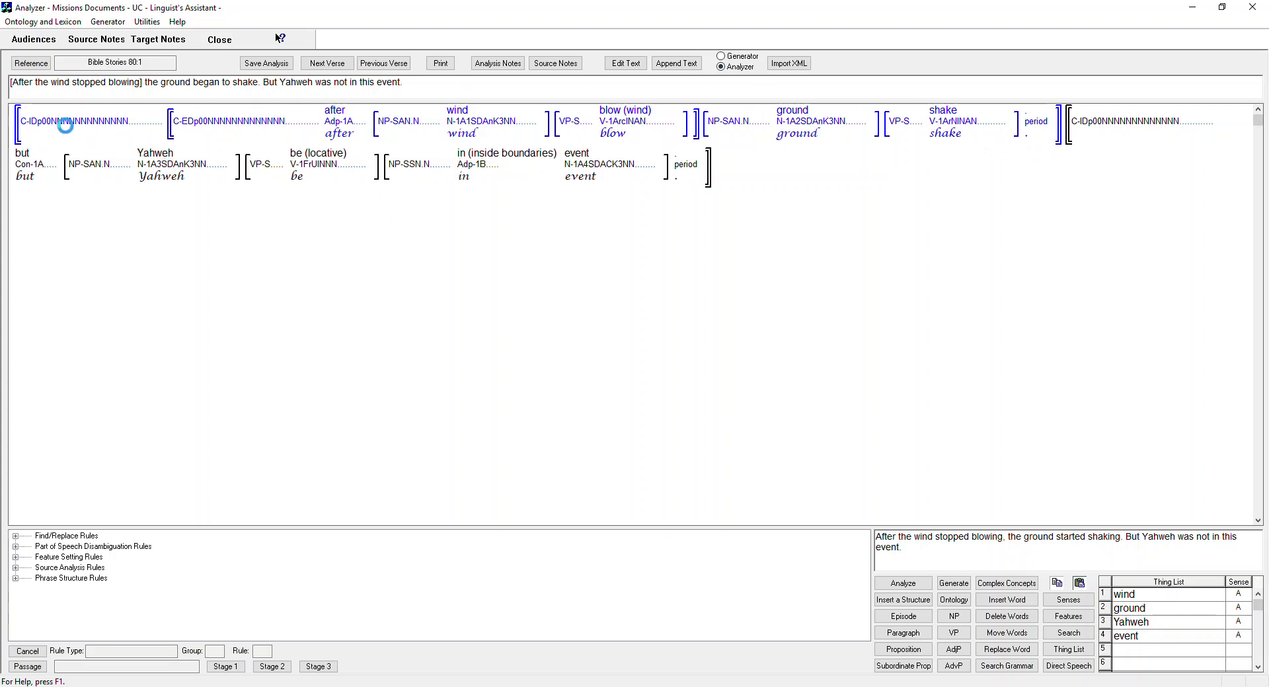
Replace the noun "ground" in the first copy of the clause with the concept "earthquake - A".
{"action": "mouse_move", "coordinate": [41, 128]}
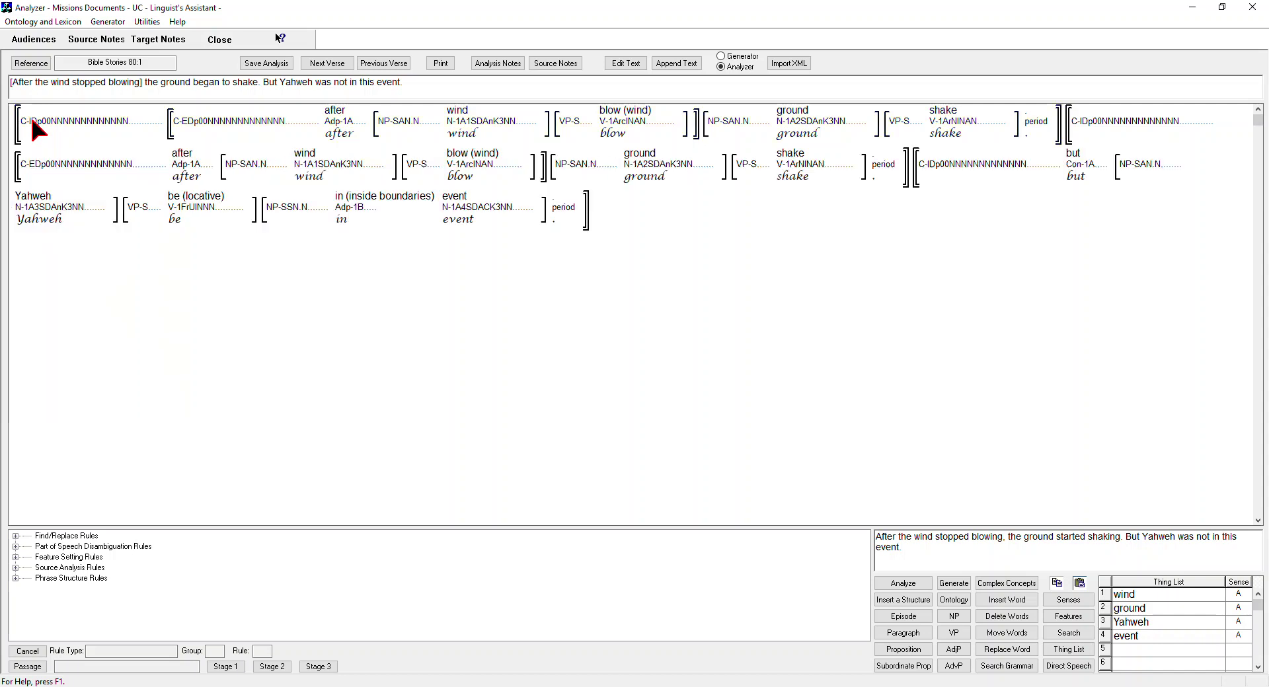
{"action": "mouse_move", "coordinate": [849, 126]}
{"action": "mouse_move", "coordinate": [582, 116]}
{"action": "mouse_move", "coordinate": [804, 125]}
{"action": "left_click", "coordinate": [793, 120]}
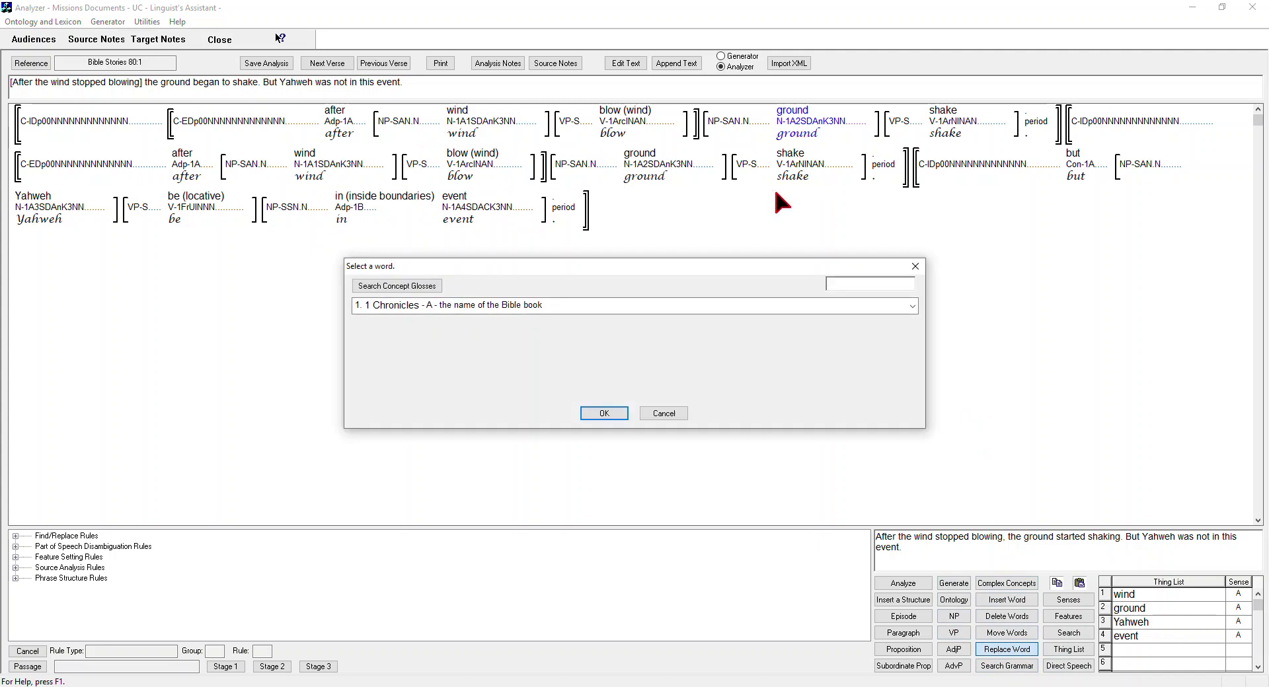
{"action": "left_click", "coordinate": [853, 279]}
{"action": "type", "text": "earthquake"}
{"action": "key", "text": "Return"}
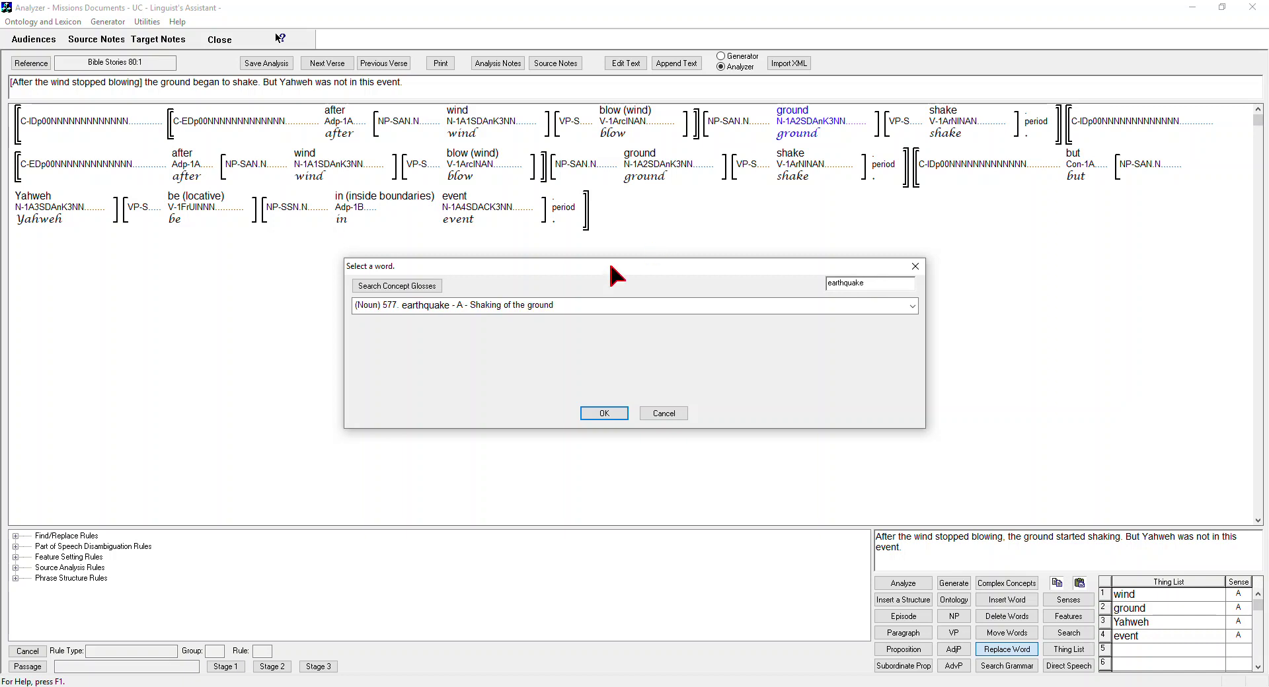
{"action": "left_click", "coordinate": [604, 413]}
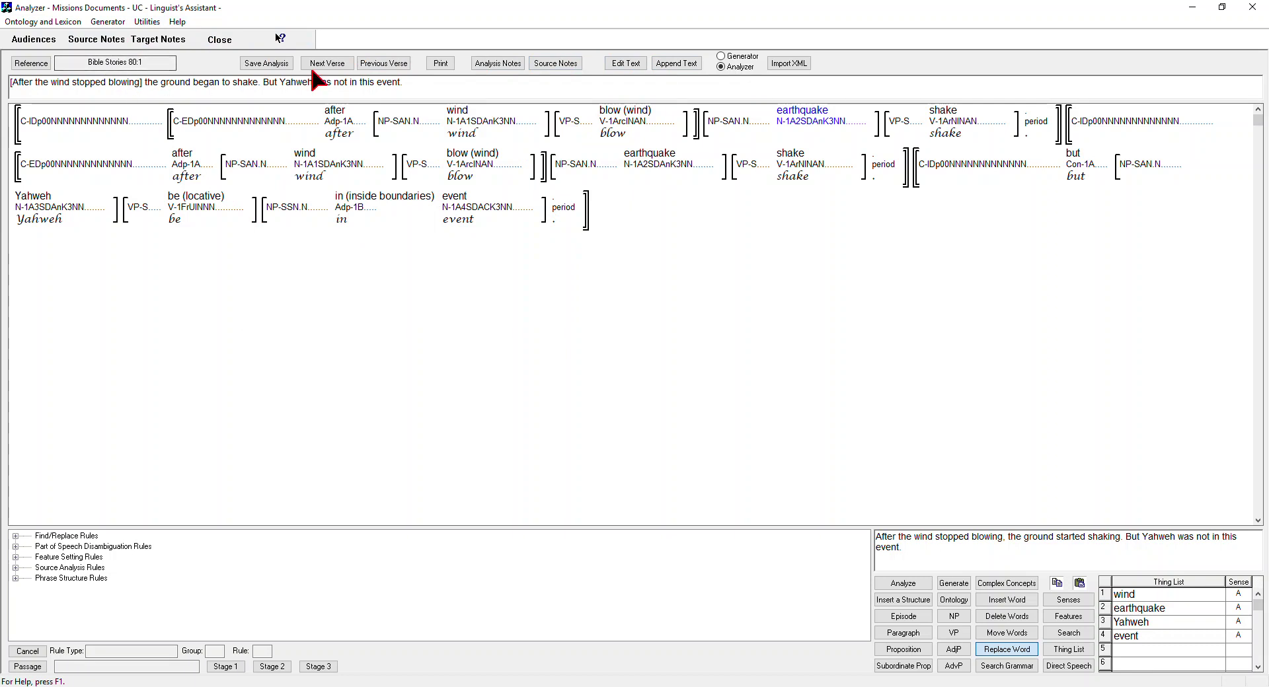
Assign the "earthquake" noun in the second copy of the clause to entry 5 of the thing list.
{"action": "mouse_move", "coordinate": [808, 123]}
{"action": "left_click", "coordinate": [1071, 617]}
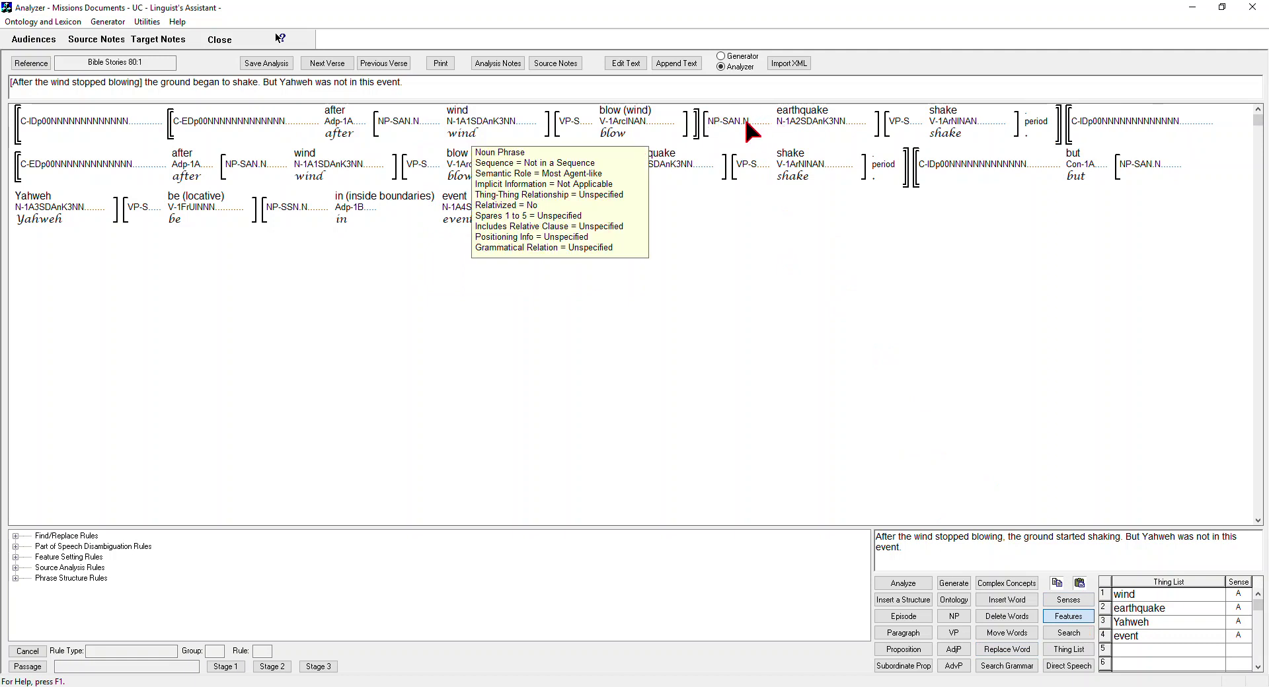
{"action": "mouse_move", "coordinate": [668, 151]}
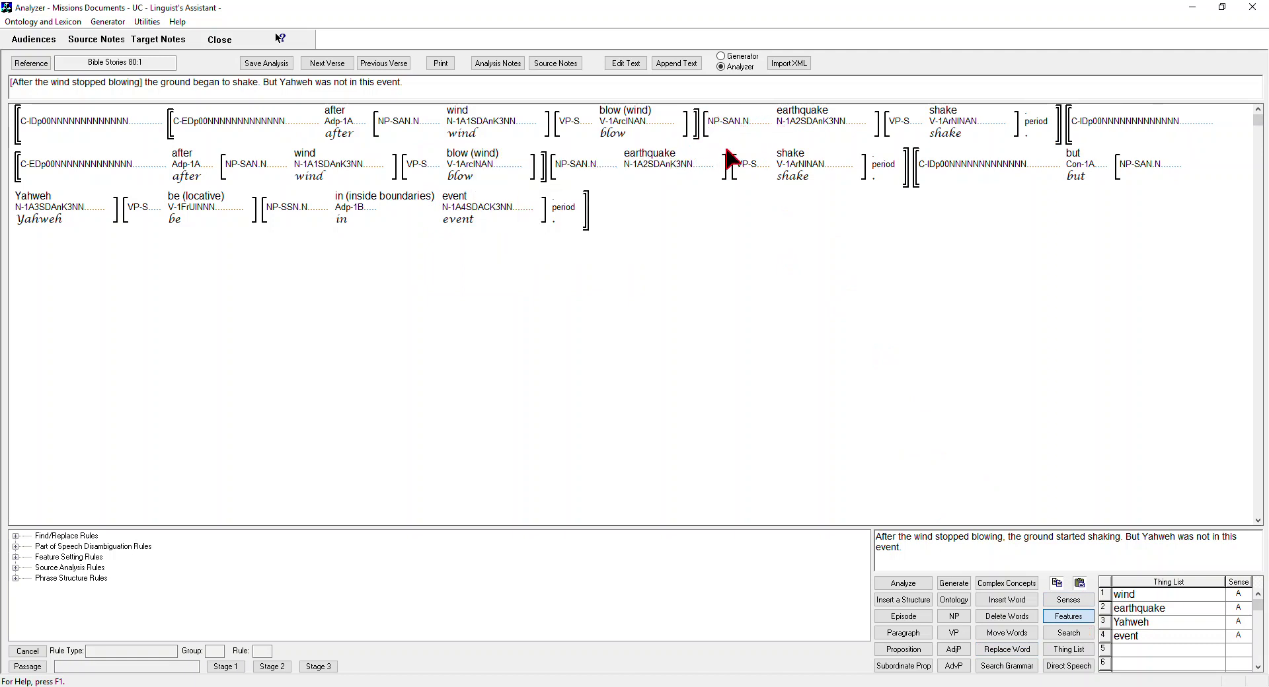
{"action": "mouse_move", "coordinate": [848, 123]}
{"action": "left_click", "coordinate": [1157, 645]}
{"action": "left_click", "coordinate": [647, 156]}
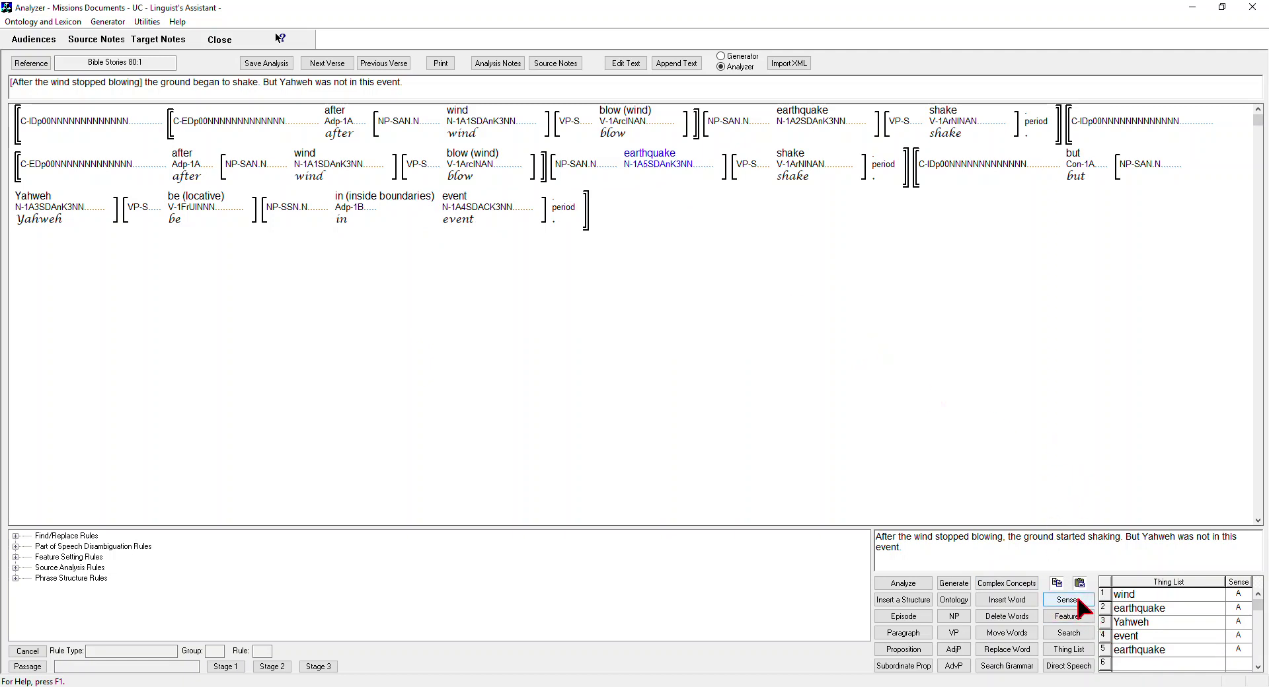
Replace "earthquake" in the second copy of the clause with the noun "ground".
{"action": "left_click", "coordinate": [1005, 649]}
{"action": "left_click", "coordinate": [647, 162]}
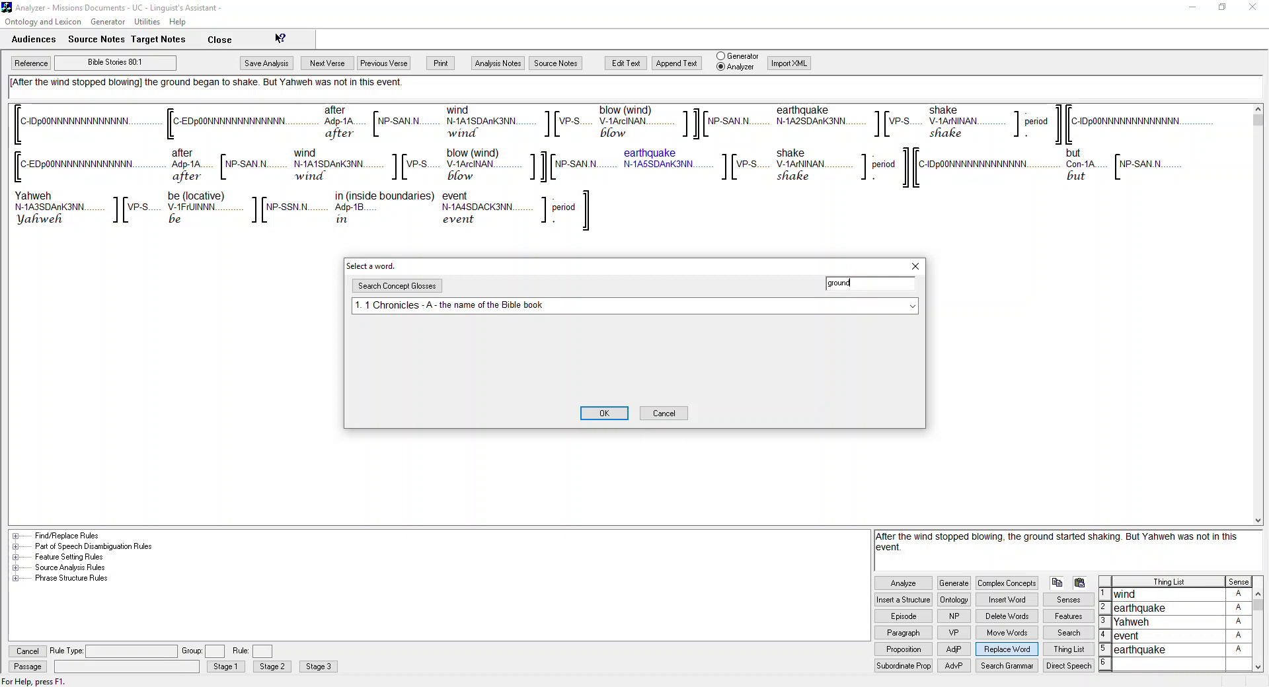
{"action": "left_click", "coordinate": [605, 413]}
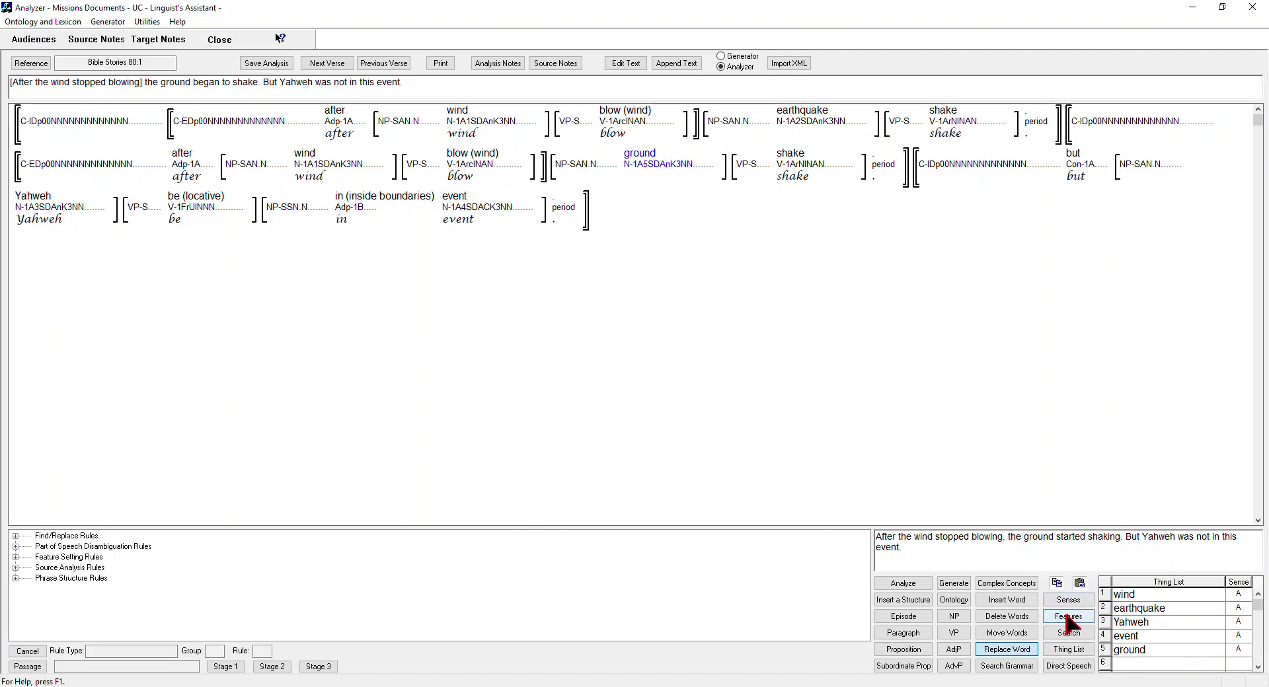
Set Participant Tracking to Frame Inferable for "ground" in the second clause and to First Mention for "earthquake" in the first.
{"action": "double_click", "coordinate": [637, 160]}
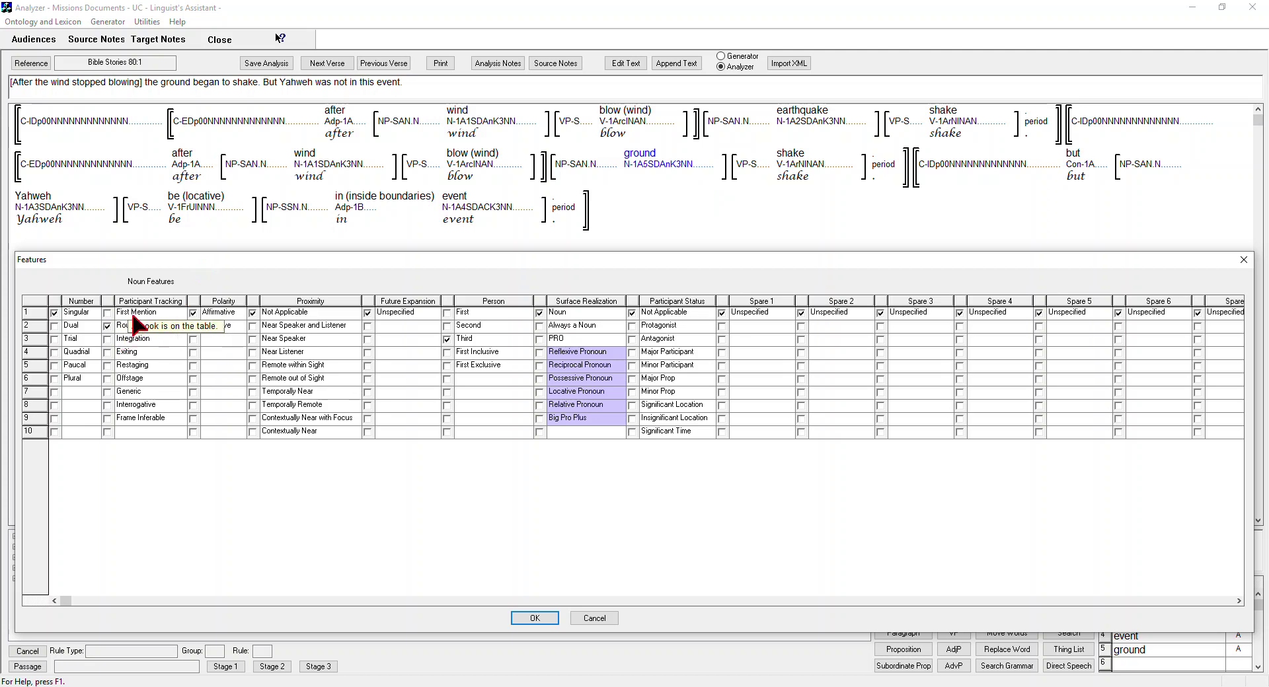
{"action": "left_click", "coordinate": [108, 418]}
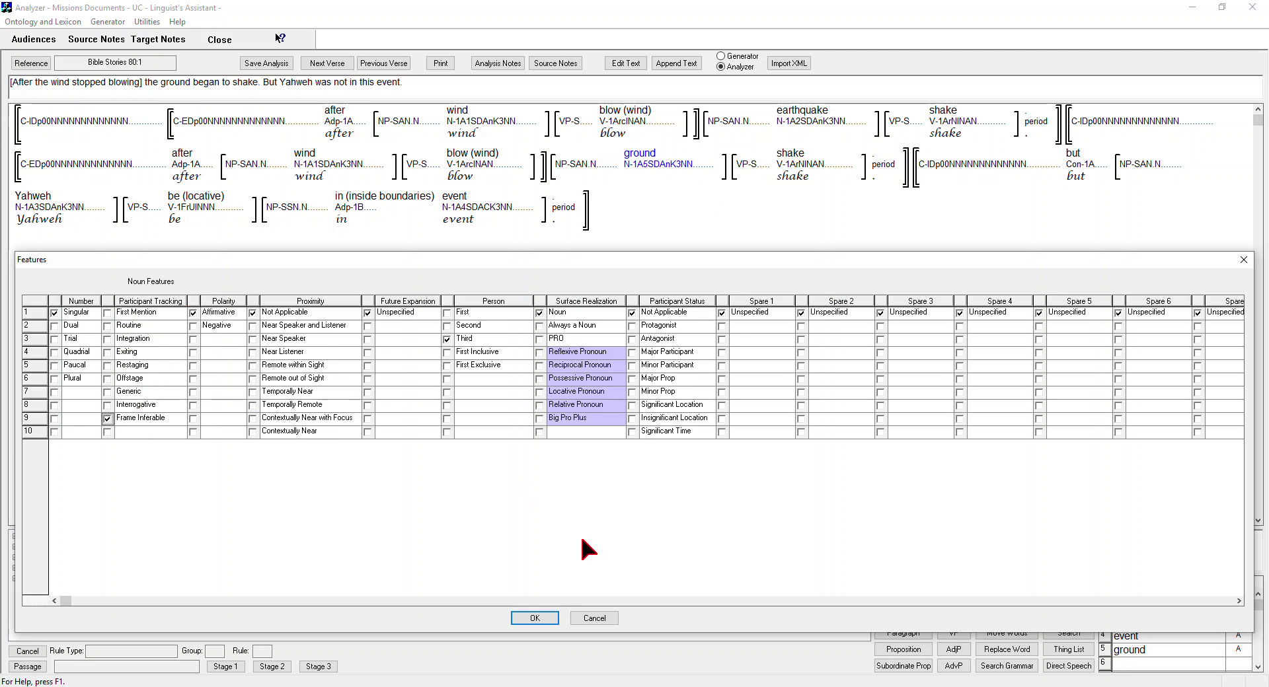
{"action": "left_click", "coordinate": [534, 618]}
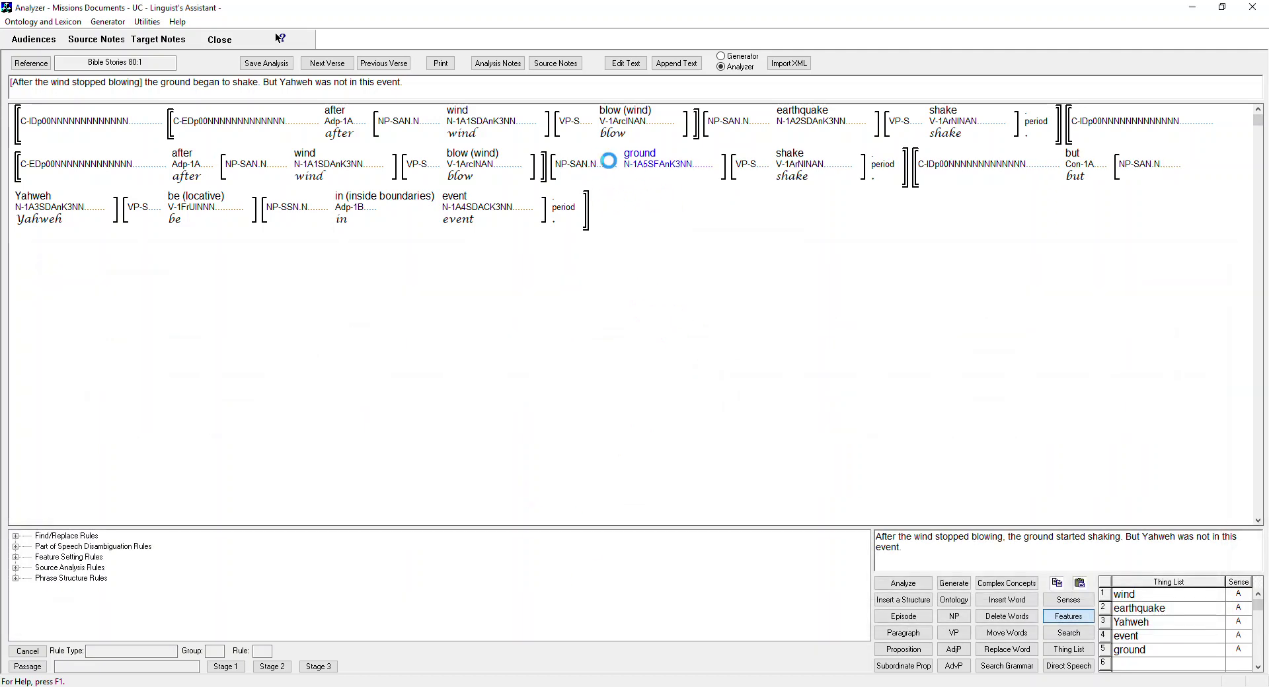
{"action": "left_click", "coordinate": [800, 113]}
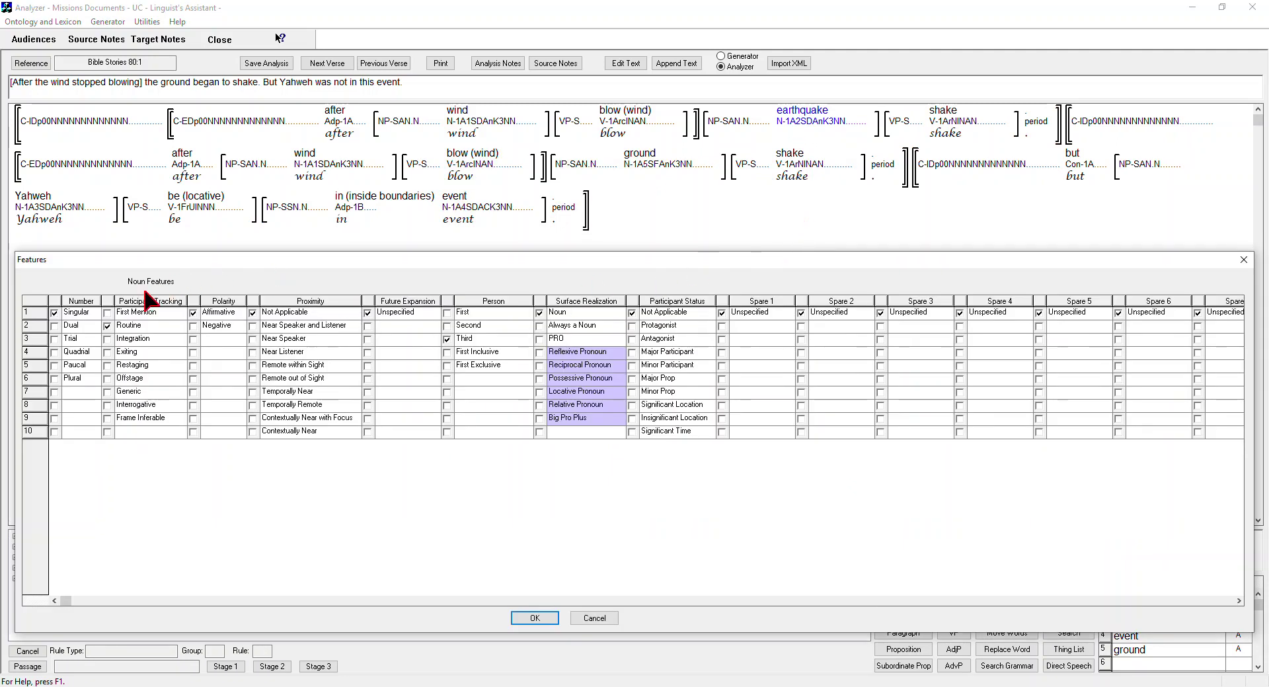
{"action": "left_click", "coordinate": [107, 312]}
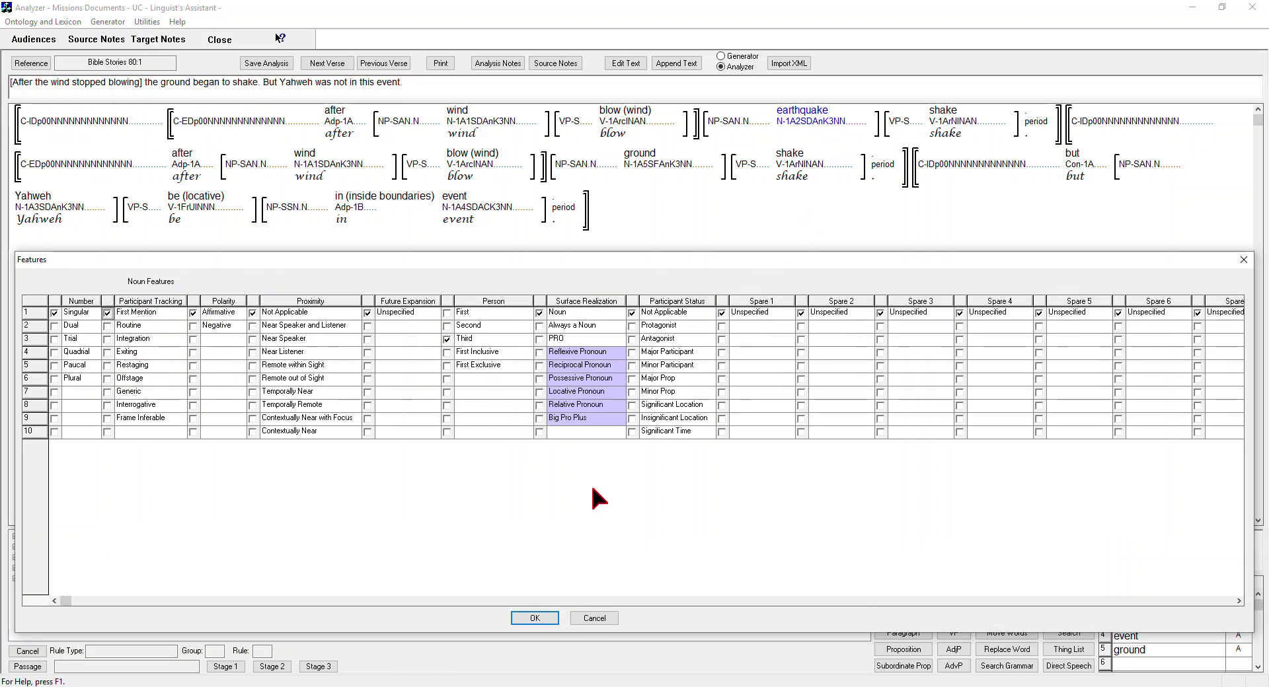
{"action": "left_click", "coordinate": [540, 616]}
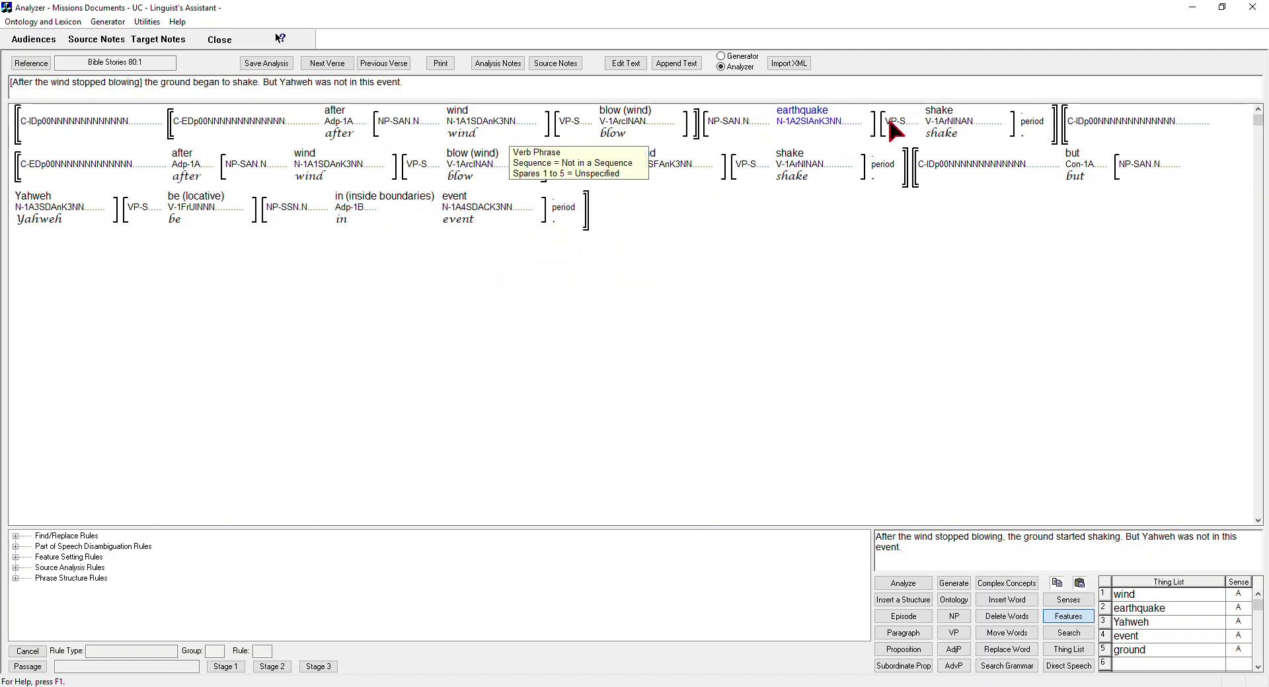
Replace the verb "shake" in the earthquake clause with "be - E", the existential sense.
{"action": "mouse_move", "coordinate": [952, 125]}
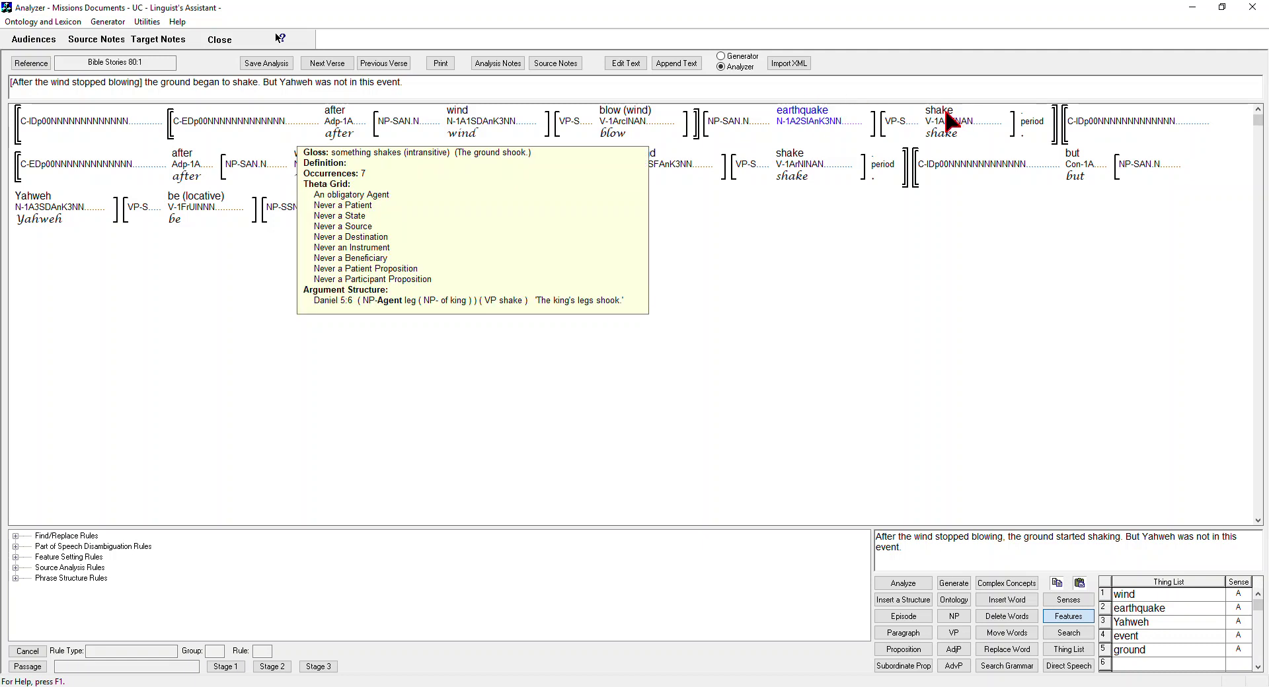
{"action": "mouse_move", "coordinate": [814, 166]}
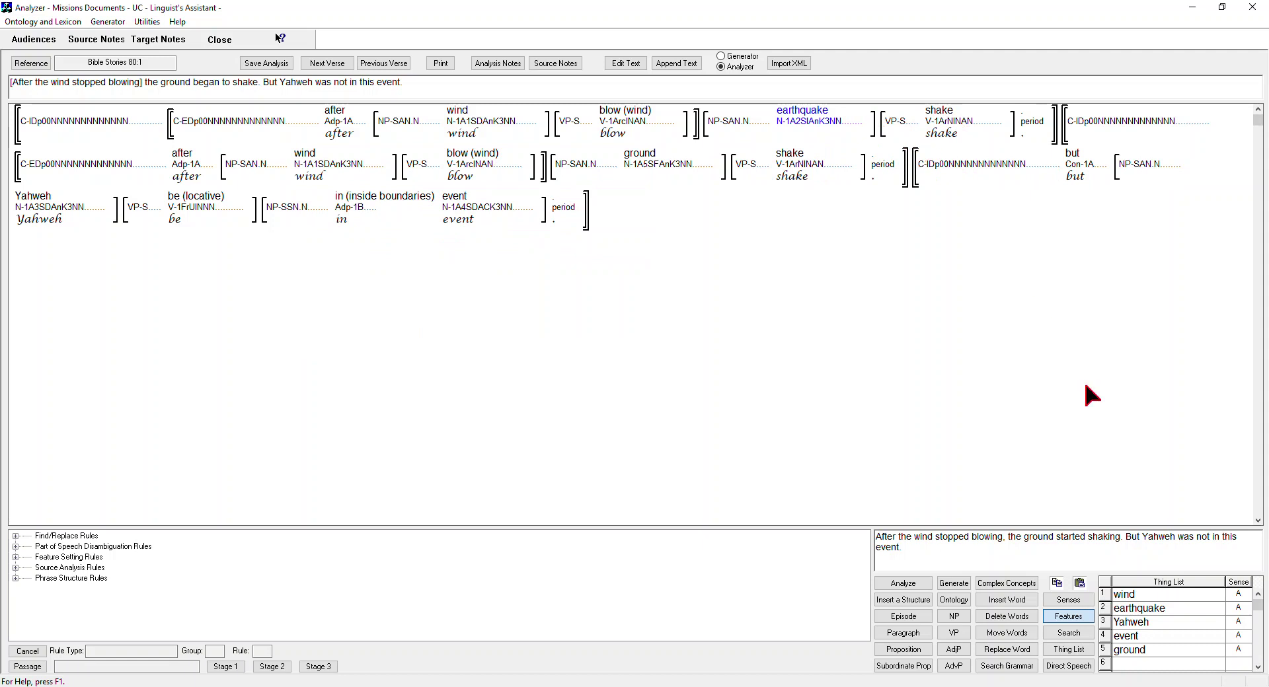
{"action": "left_click", "coordinate": [1008, 651]}
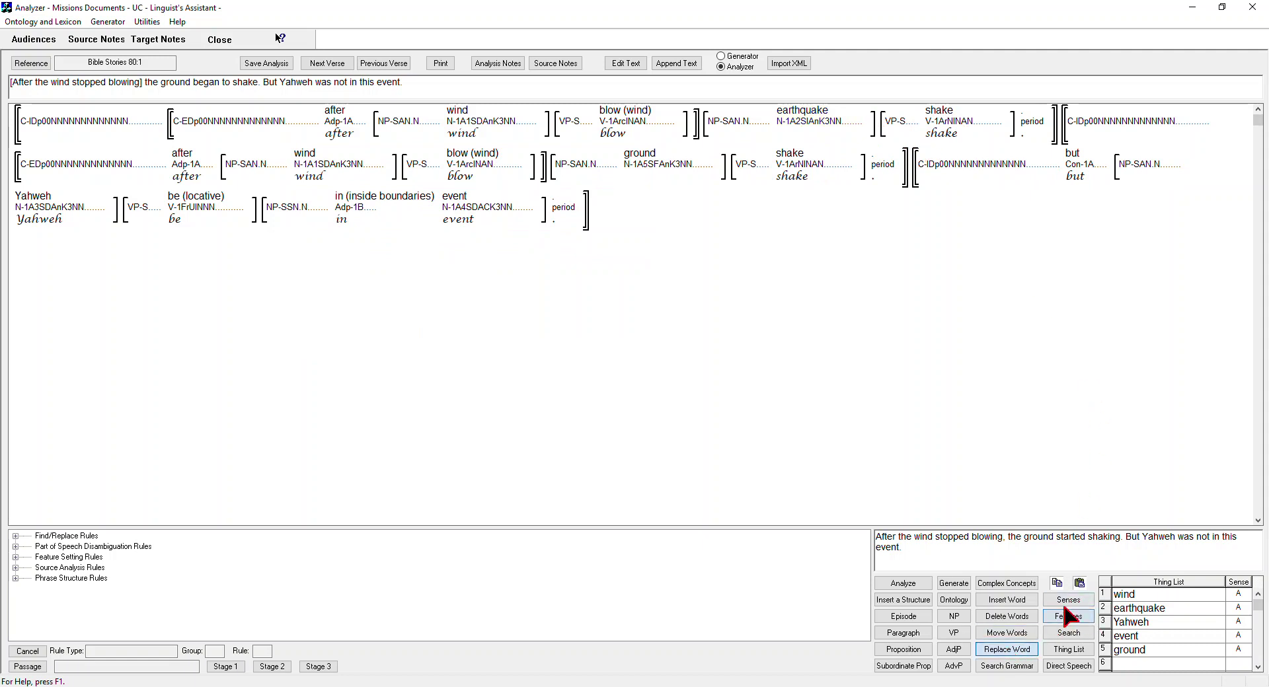
{"action": "left_click", "coordinate": [937, 120]}
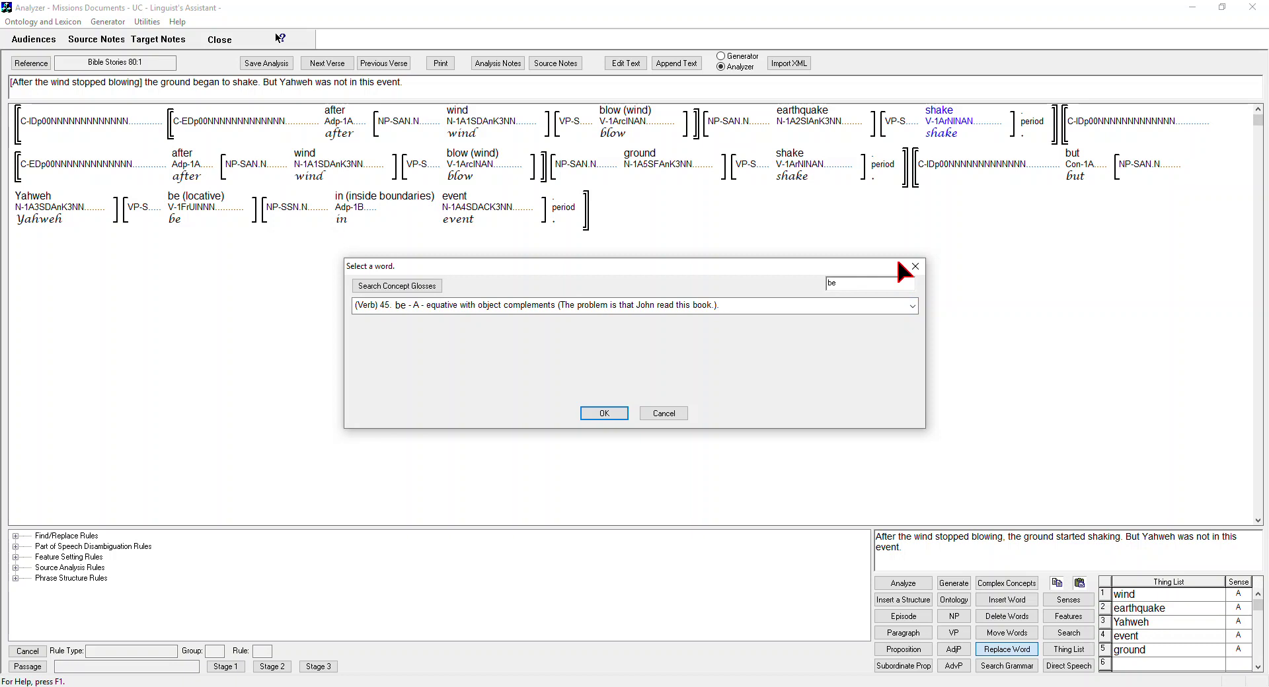
{"action": "left_click", "coordinate": [912, 306]}
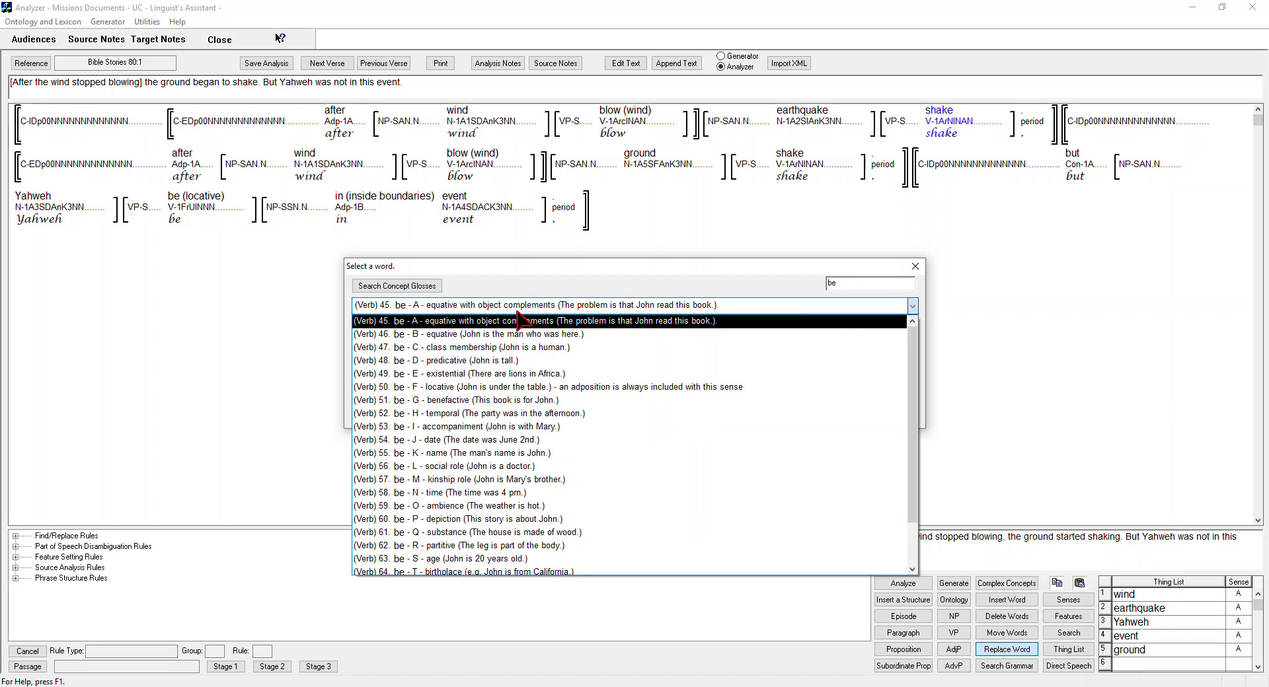
{"action": "left_click", "coordinate": [484, 376]}
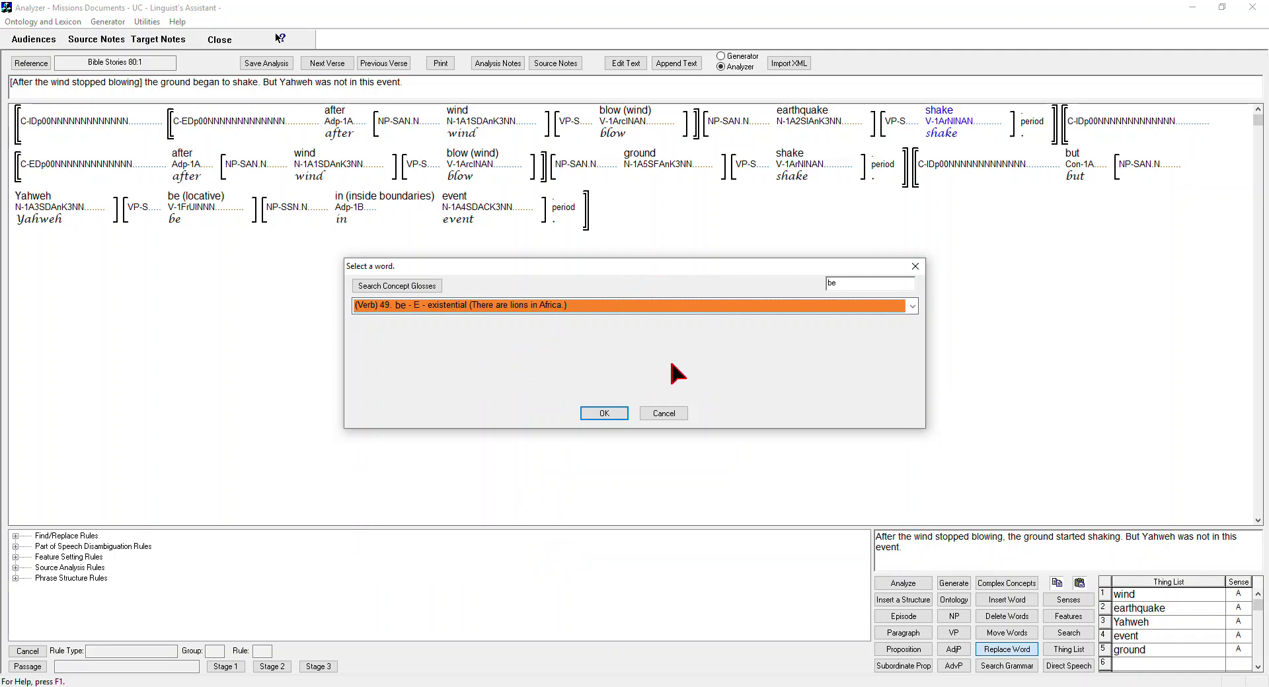
{"action": "left_click", "coordinate": [604, 413]}
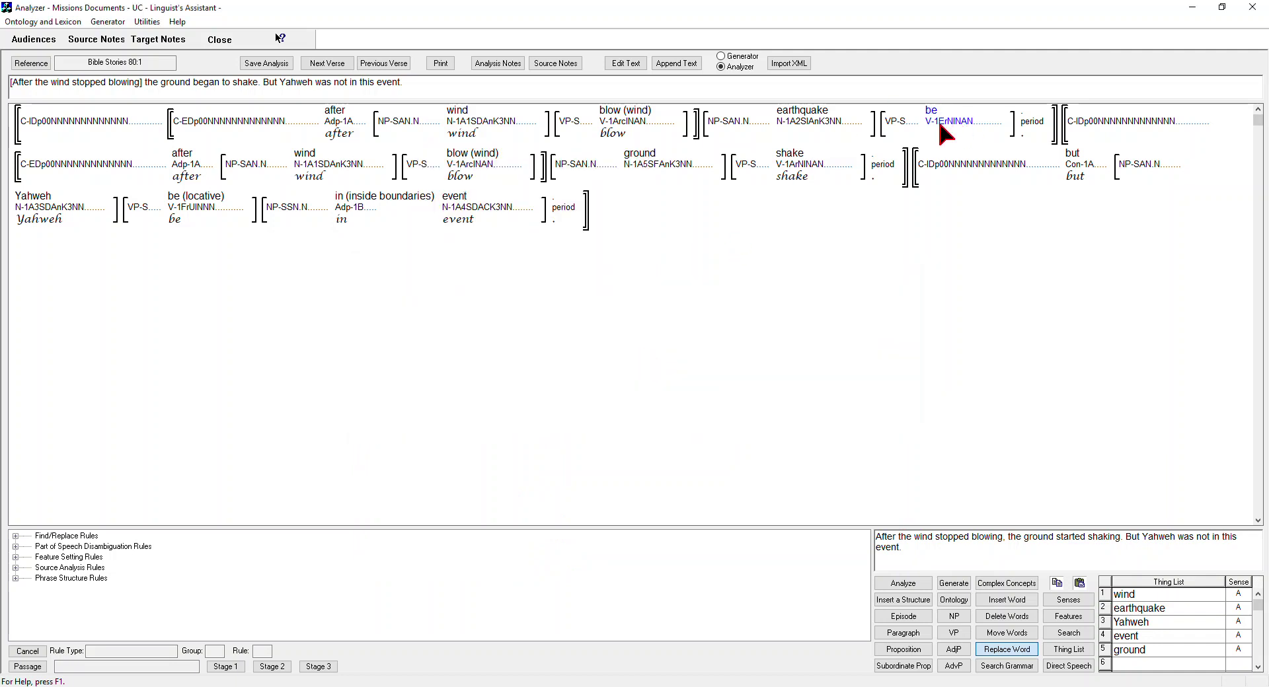
Copy the whole final clause about Yahweh not being in the event and paste the duplicate before the original.
{"action": "mouse_move", "coordinate": [937, 119]}
{"action": "left_click", "coordinate": [1056, 584]}
{"action": "mouse_move", "coordinate": [932, 162]}
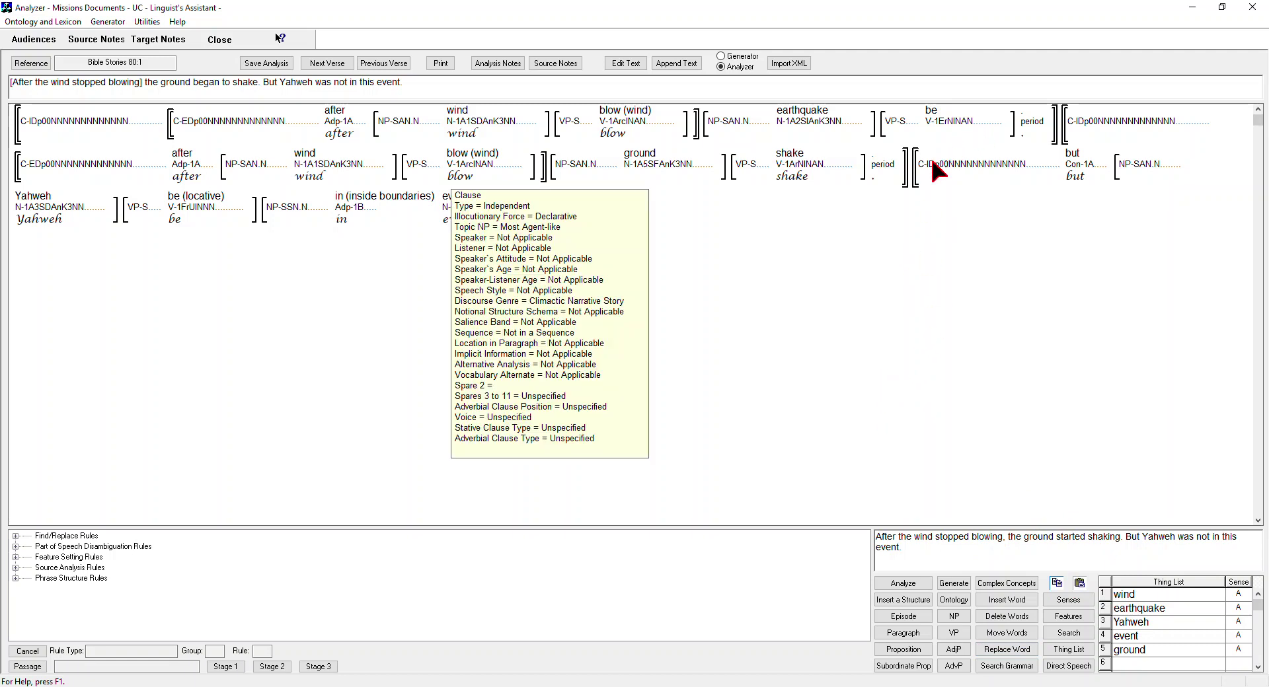
{"action": "left_click", "coordinate": [975, 170]}
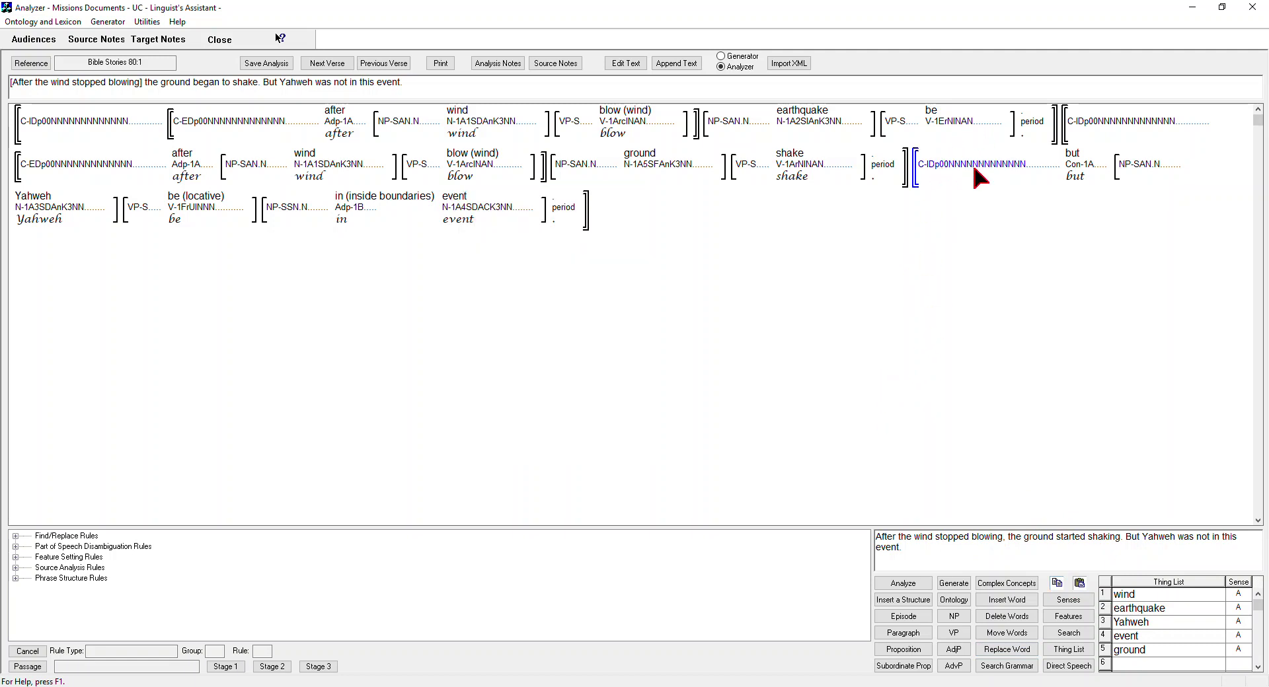
{"action": "left_click", "coordinate": [584, 201]}
{"action": "mouse_move", "coordinate": [941, 164]}
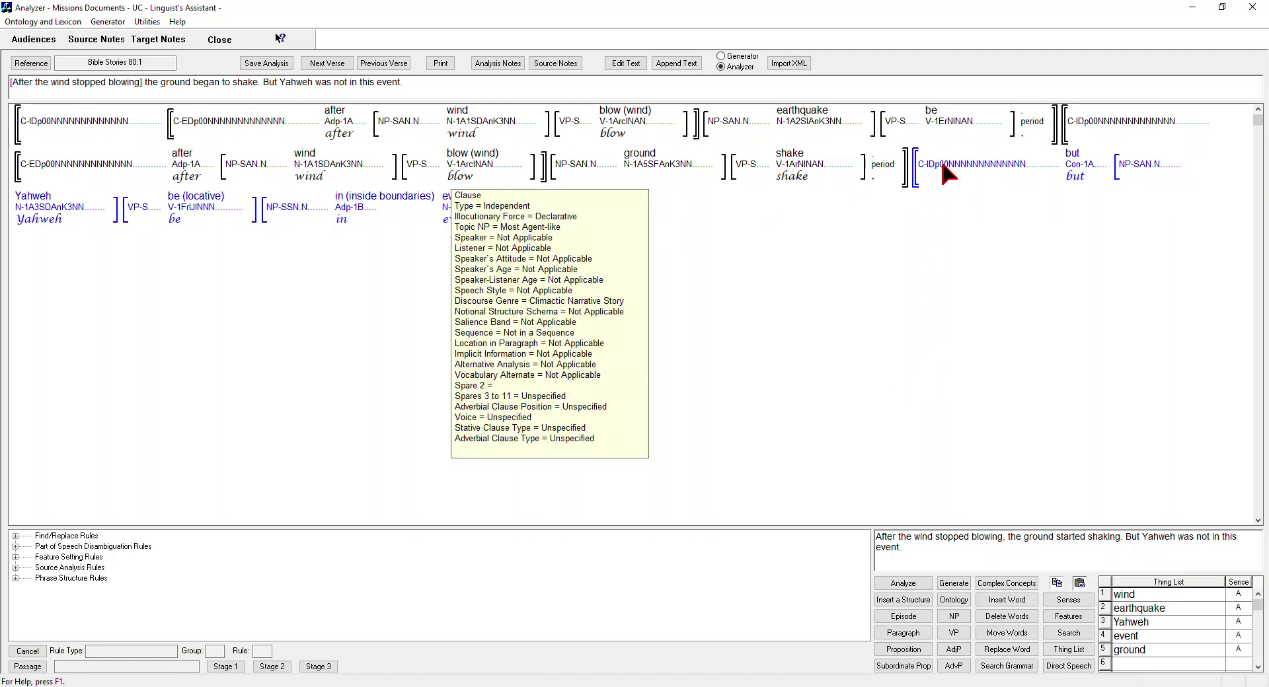
{"action": "left_click", "coordinate": [936, 162]}
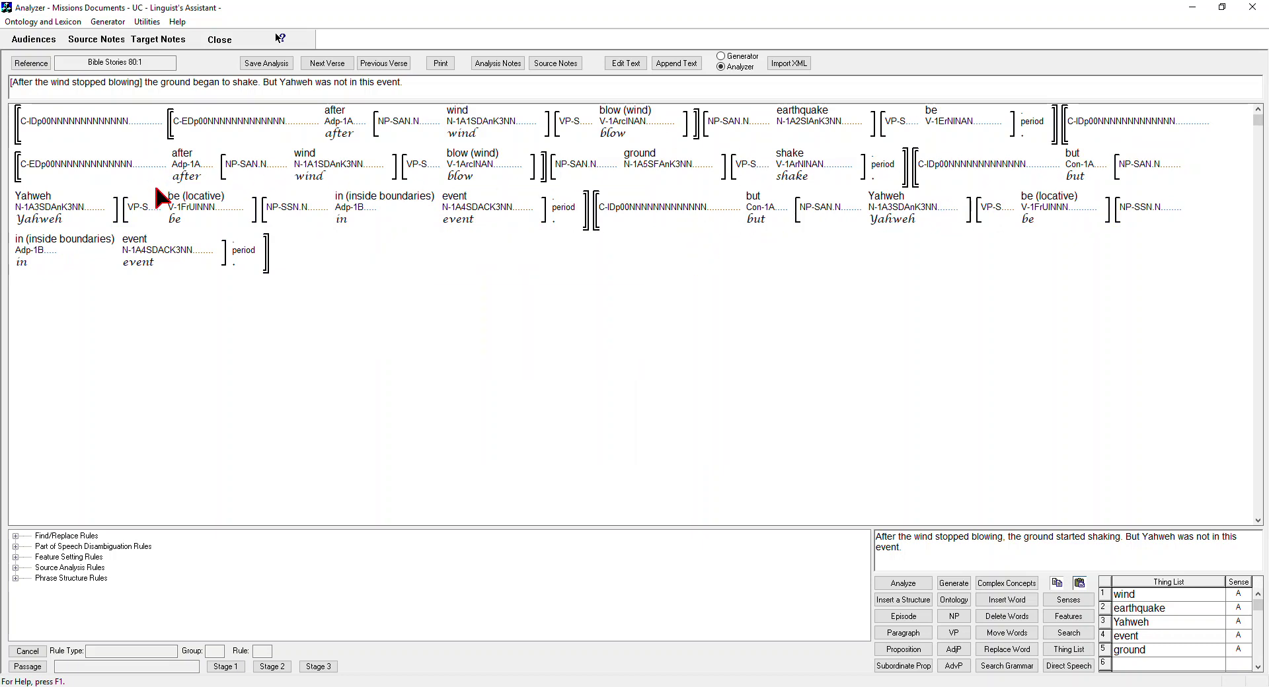
Assign the noun "event" in the final clause to its own new entry, number 6, in the Thing List.
{"action": "mouse_move", "coordinate": [192, 203]}
{"action": "left_click", "coordinate": [1132, 662]}
{"action": "left_click", "coordinate": [138, 252]}
Replace "event" in the first of the two "but Yahweh" clauses with the noun "earthquake - A".
{"action": "left_click", "coordinate": [1007, 650]}
{"action": "left_click", "coordinate": [463, 208]}
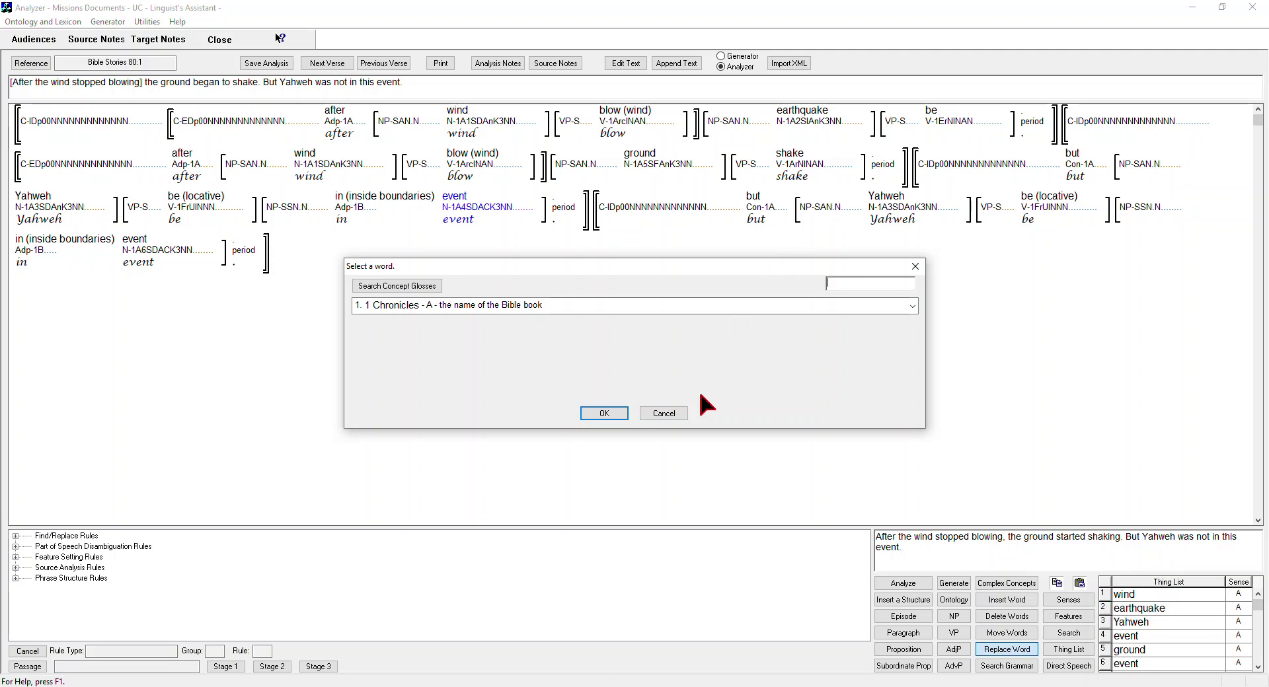
{"action": "left_click", "coordinate": [673, 412]}
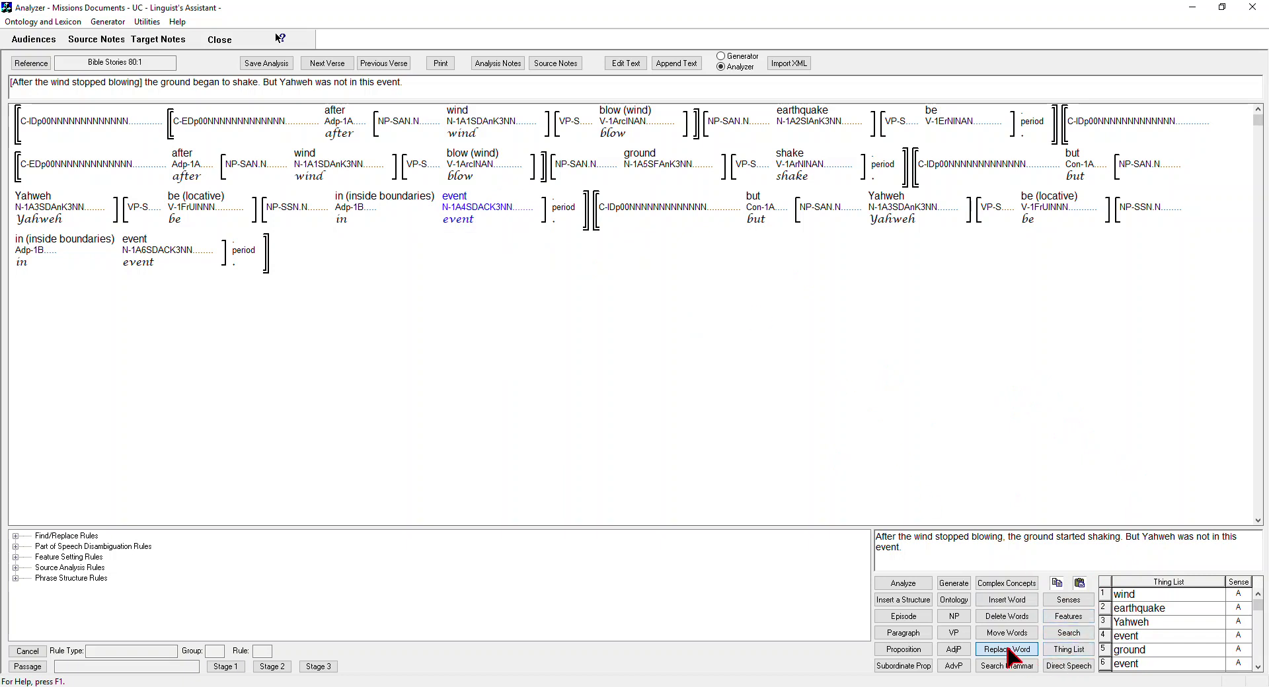
{"action": "left_click", "coordinate": [456, 198]}
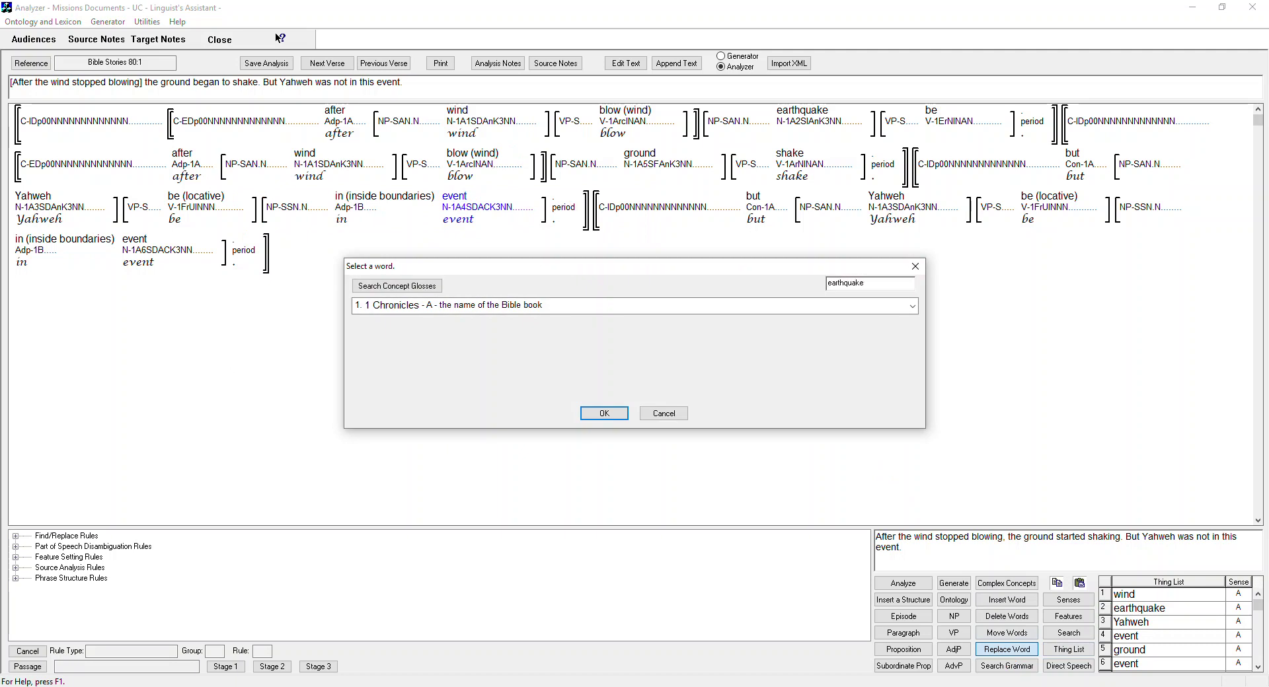
{"action": "key", "text": "Return"}
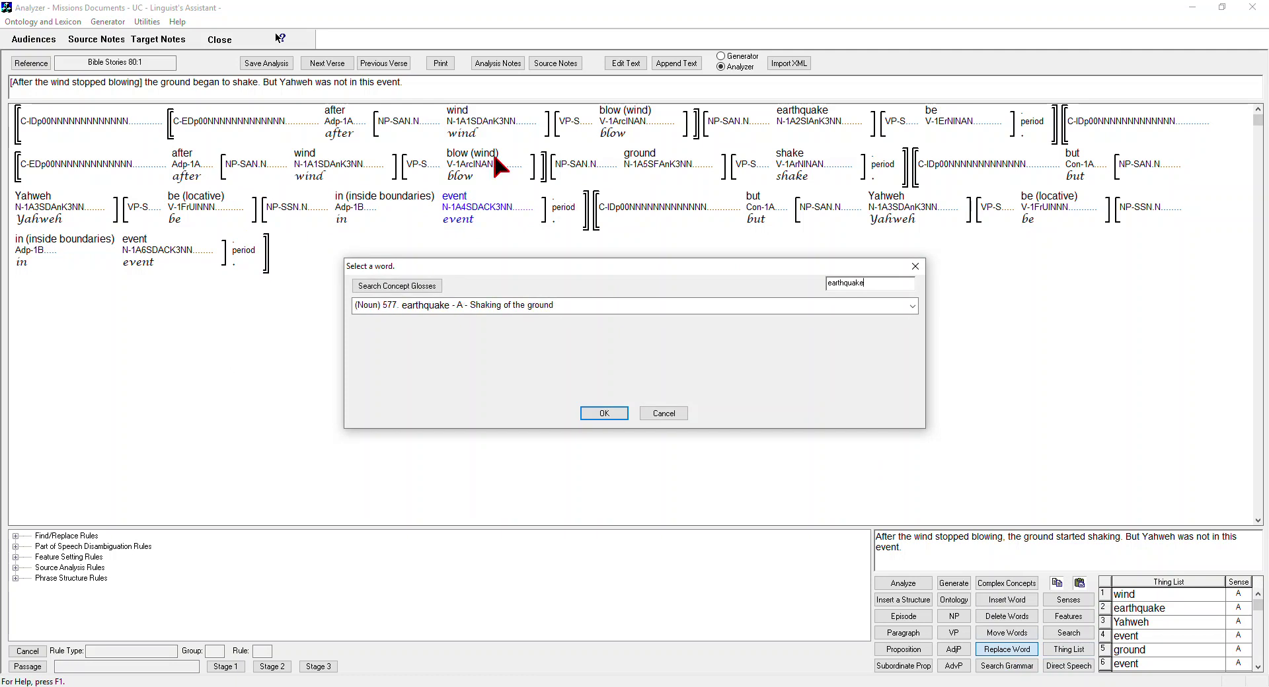
{"action": "left_click", "coordinate": [604, 414]}
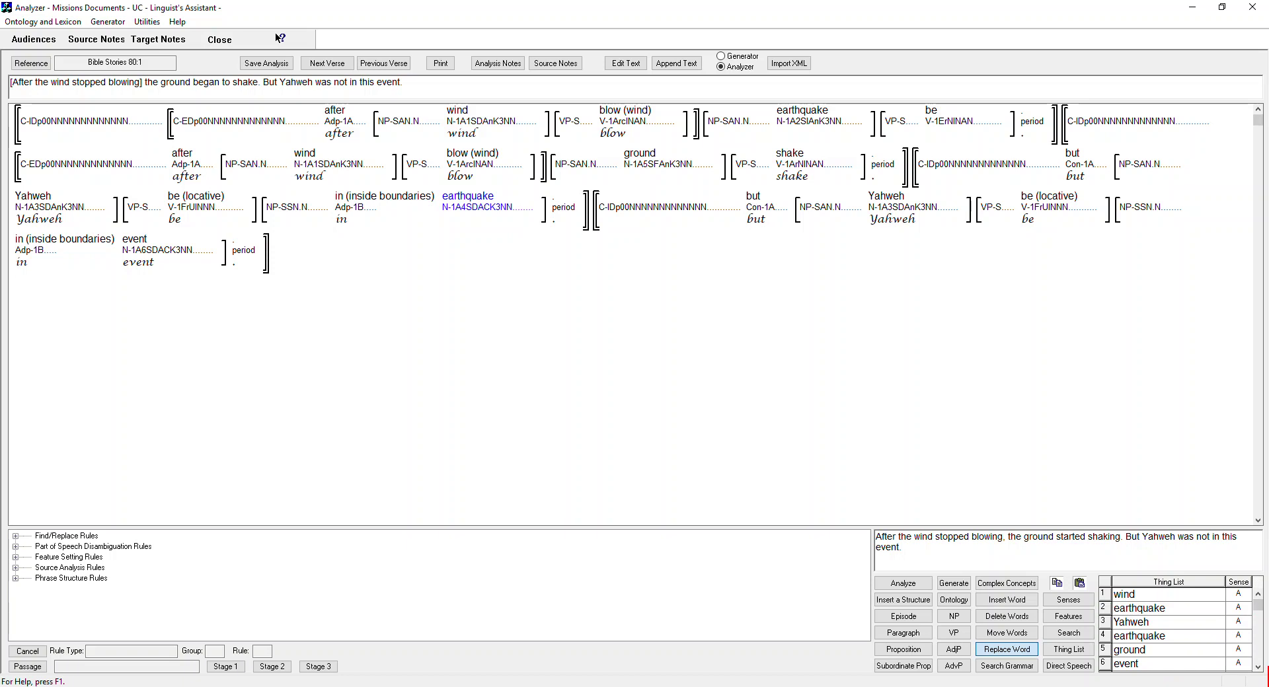
Rebuild the Thing List so both "earthquake" nouns share one entry and the entries follow text order.
{"action": "left_click", "coordinate": [1258, 668]}
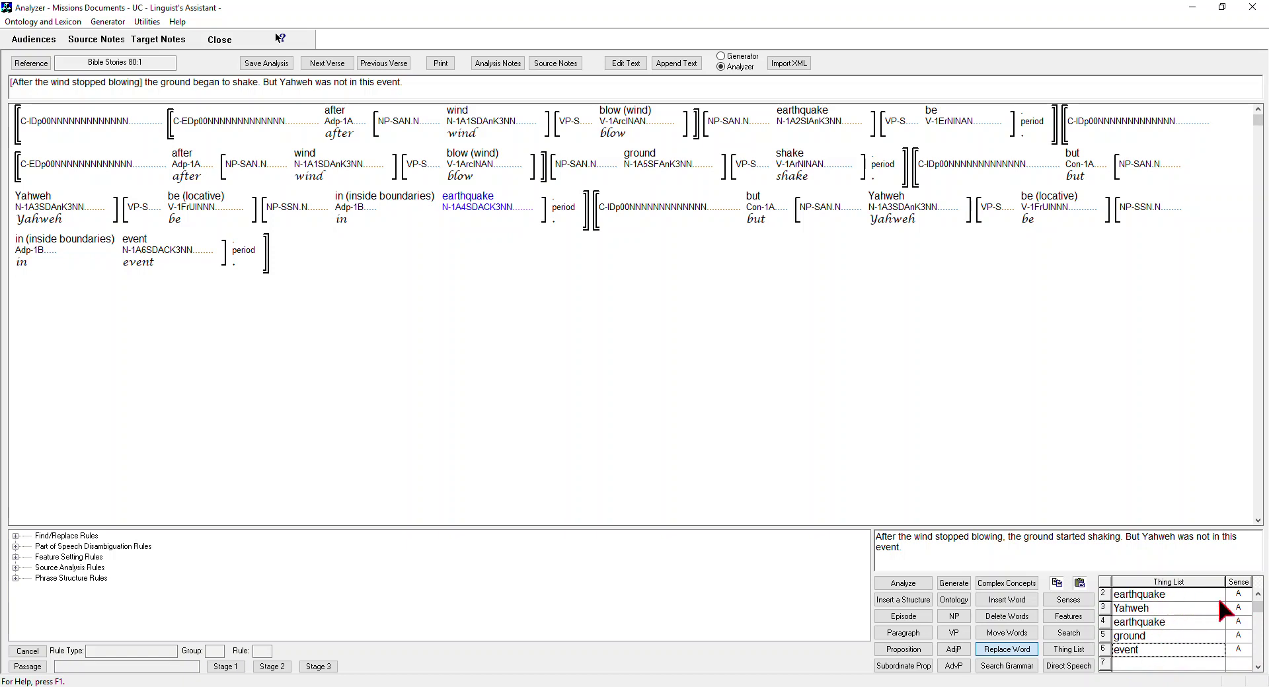
{"action": "left_click", "coordinate": [1258, 594]}
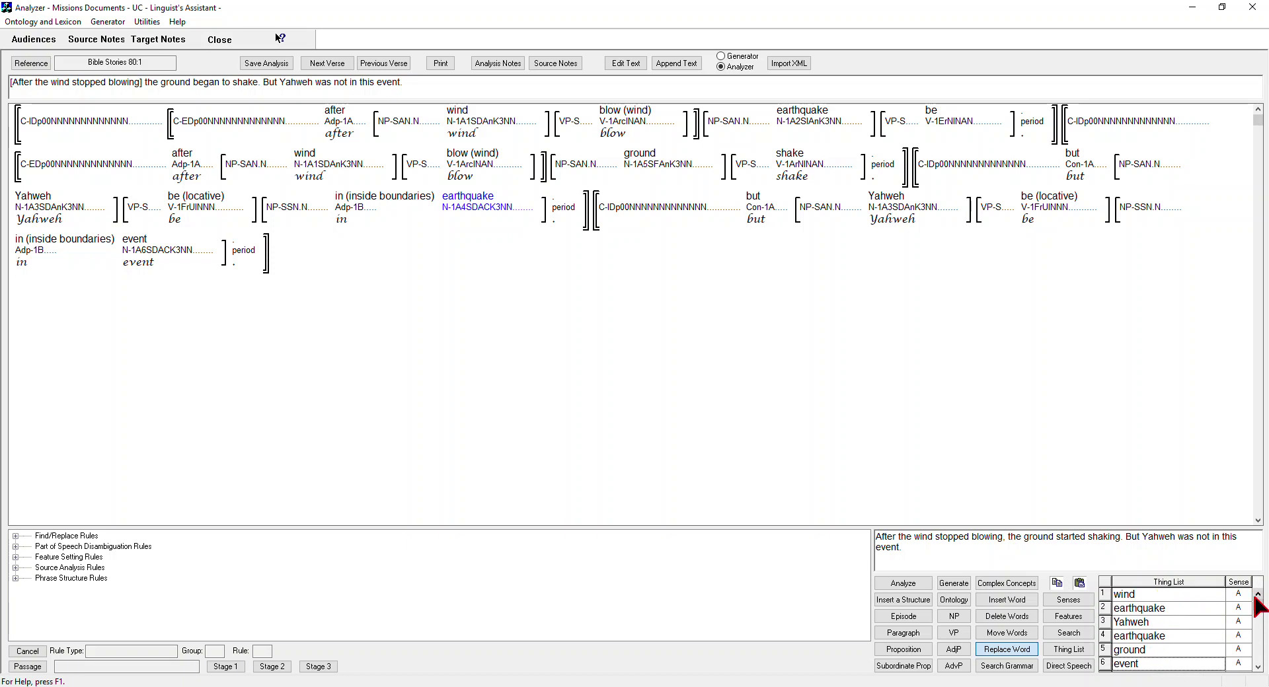
{"action": "left_click", "coordinate": [1069, 650]}
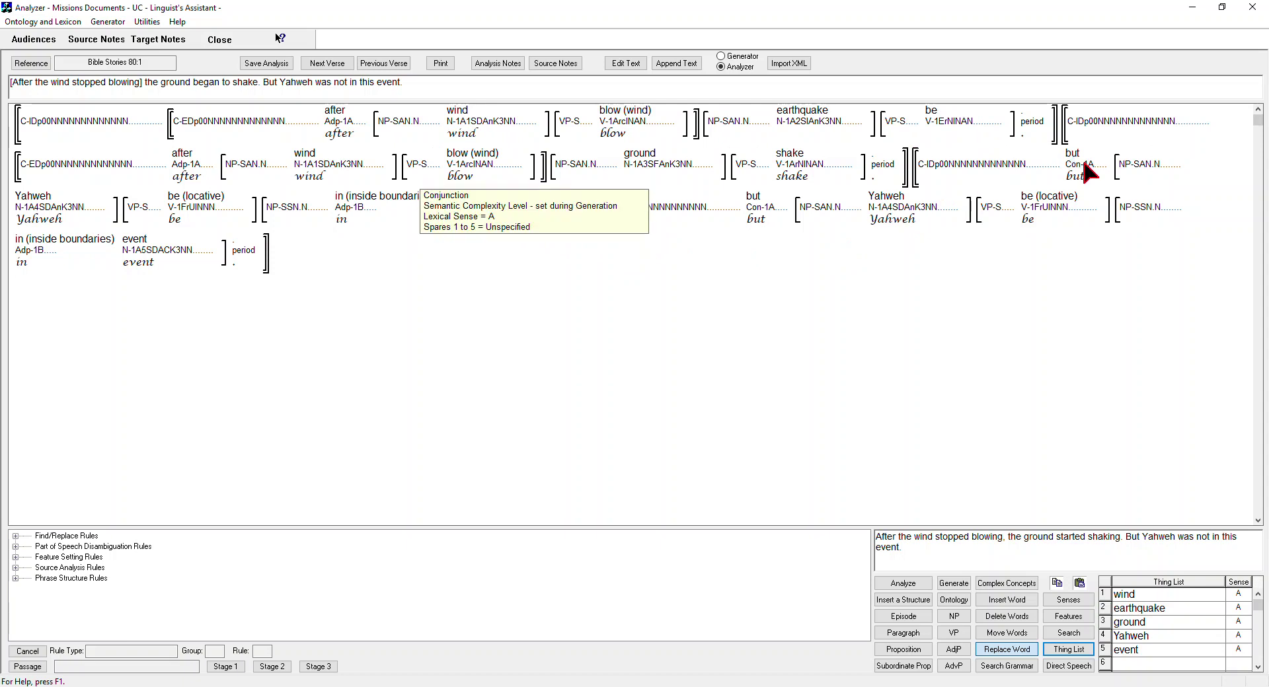
Set Proximity to Contextually Near for "earthquake" in the "but Yahweh" clause and generate the English text.
{"action": "mouse_move", "coordinate": [213, 204]}
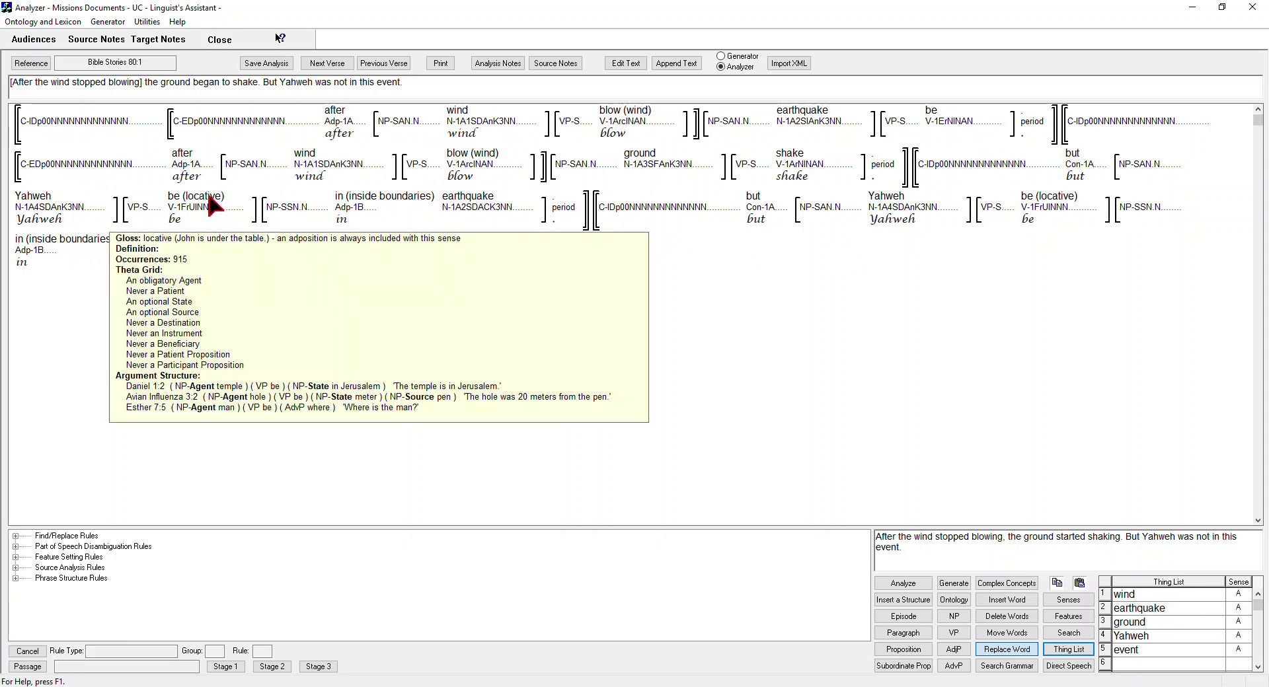
{"action": "mouse_move", "coordinate": [466, 206]}
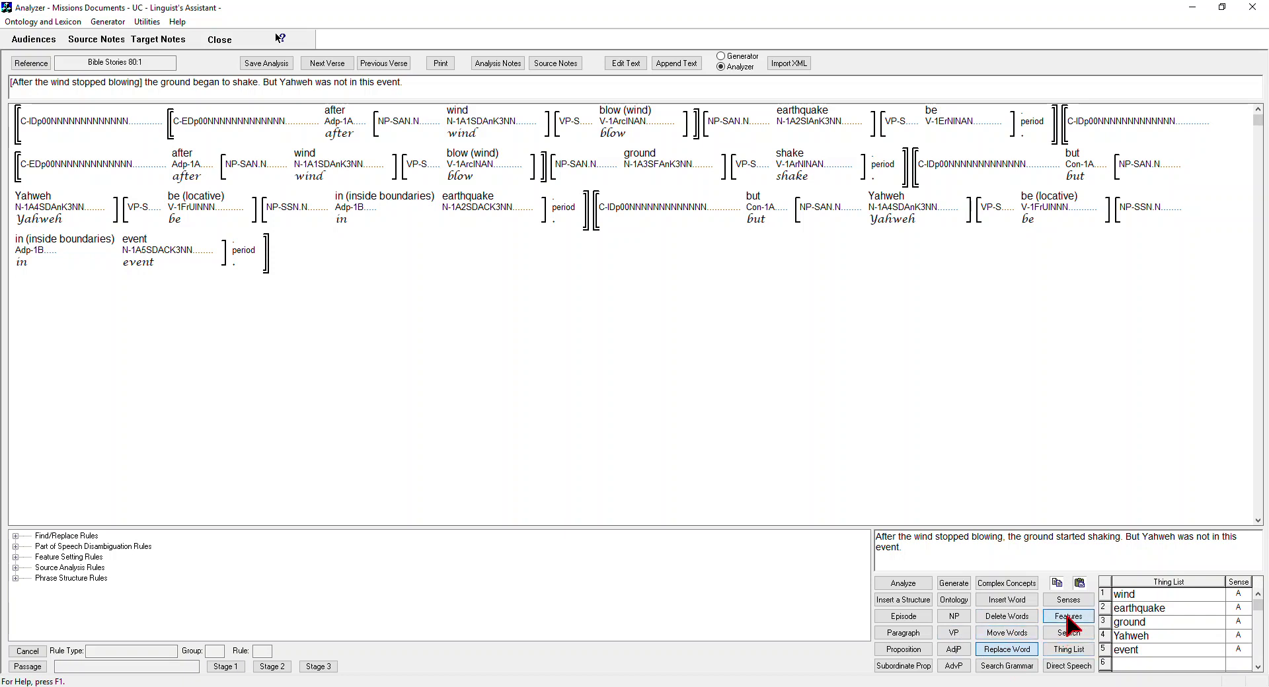
{"action": "double_click", "coordinate": [472, 202]}
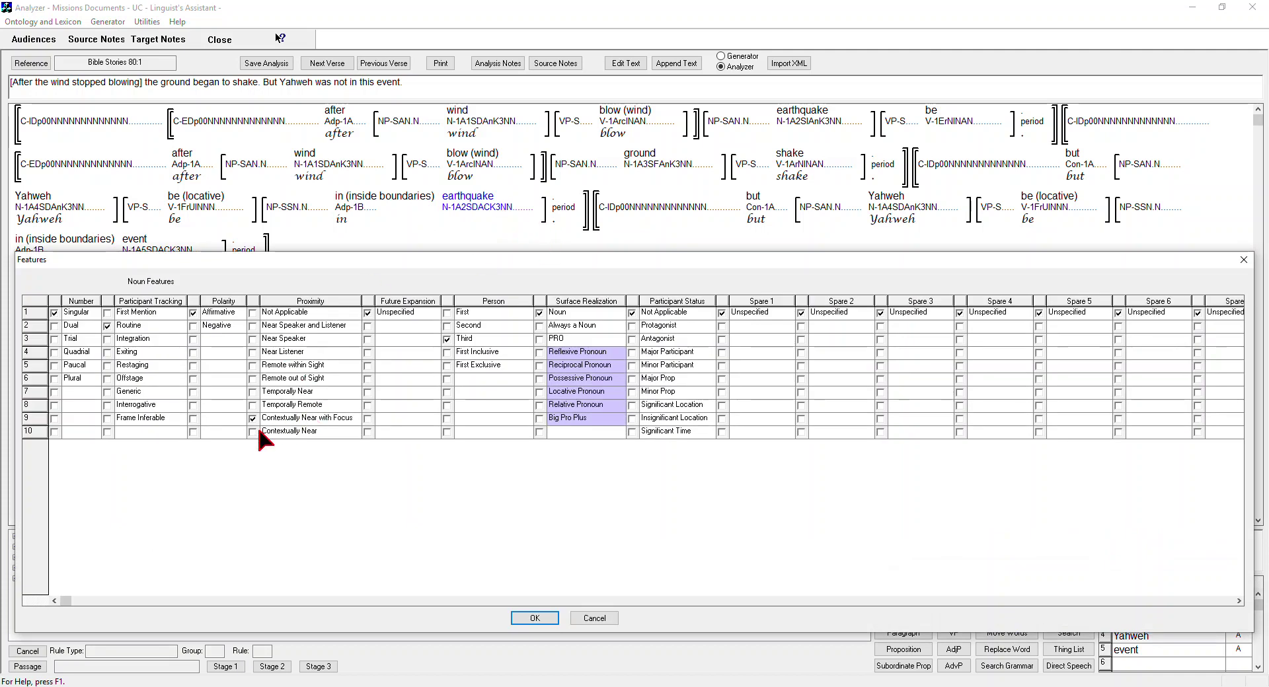
{"action": "left_click", "coordinate": [543, 620]}
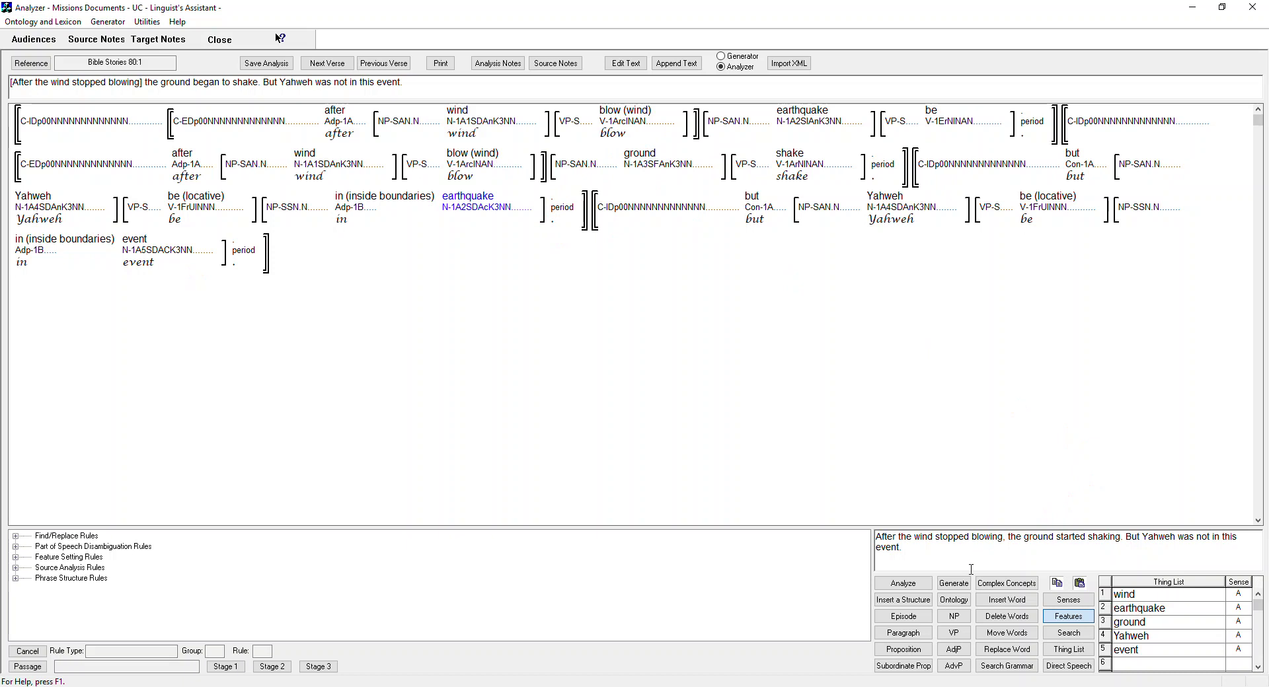
{"action": "left_click", "coordinate": [956, 585]}
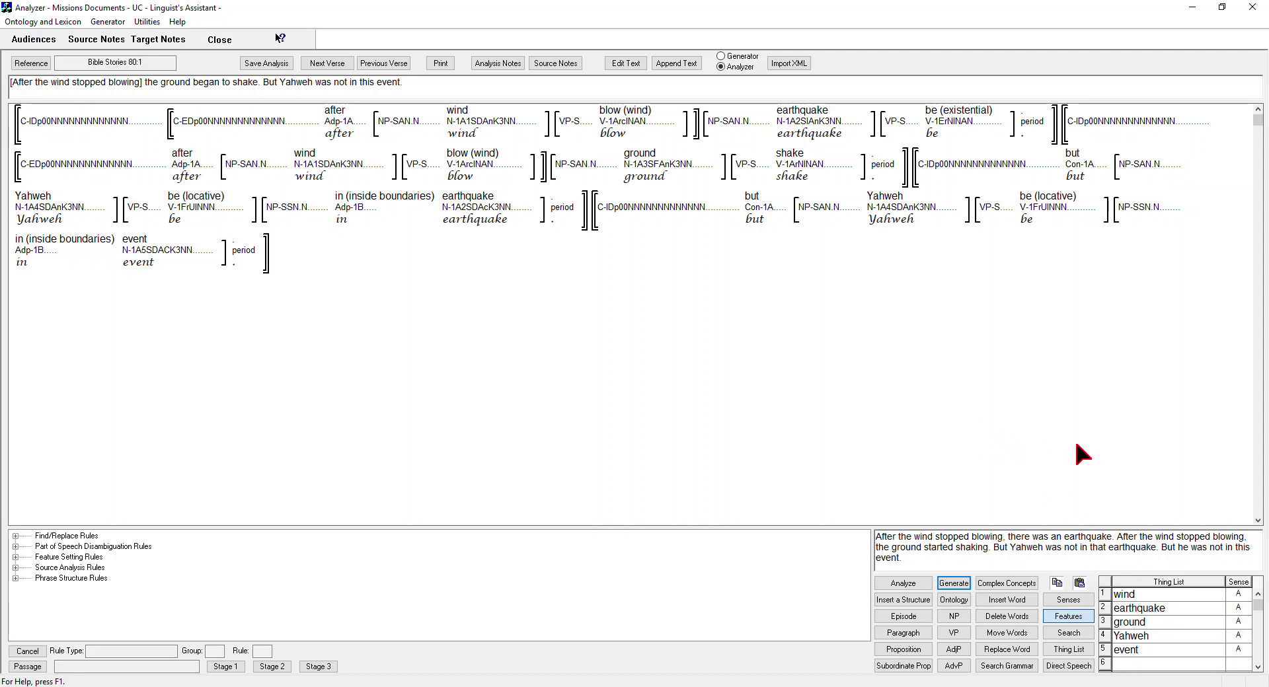
Move the "but Yahweh was not in that earthquake" clause ahead of the clause about the ground shaking, and save the analysis.
{"action": "left_click", "coordinate": [1070, 616]}
{"action": "left_click", "coordinate": [1005, 634]}
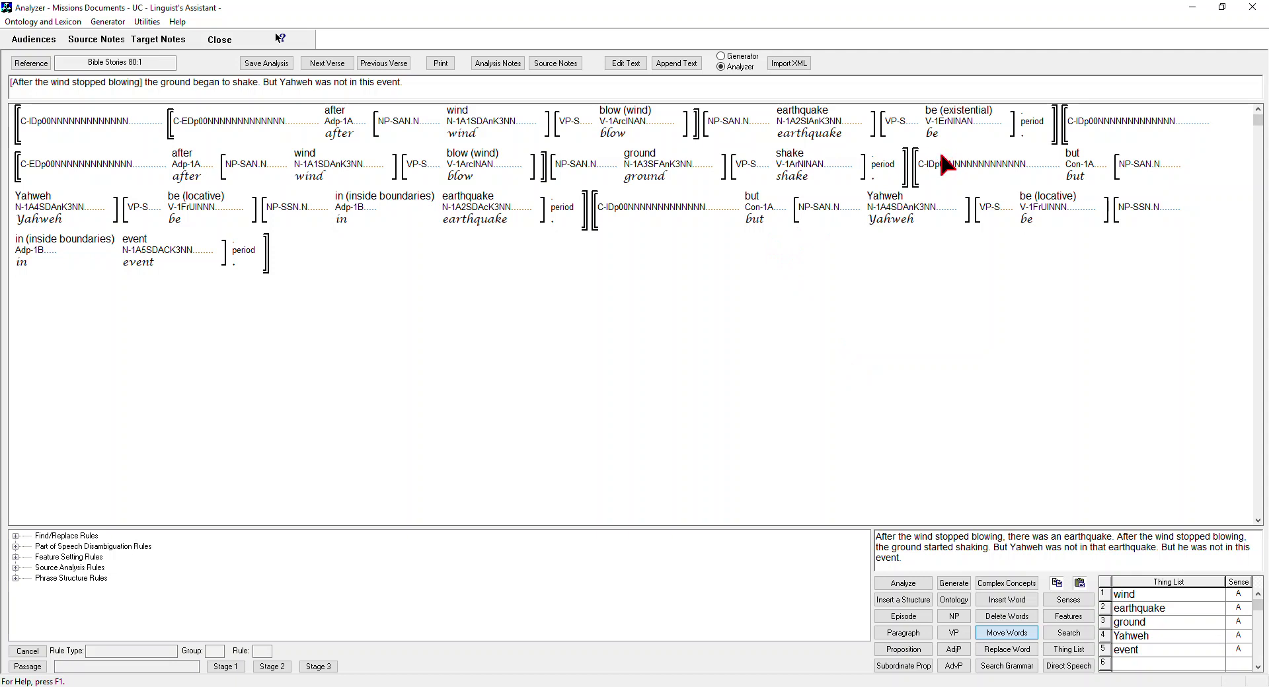
{"action": "mouse_move", "coordinate": [929, 164]}
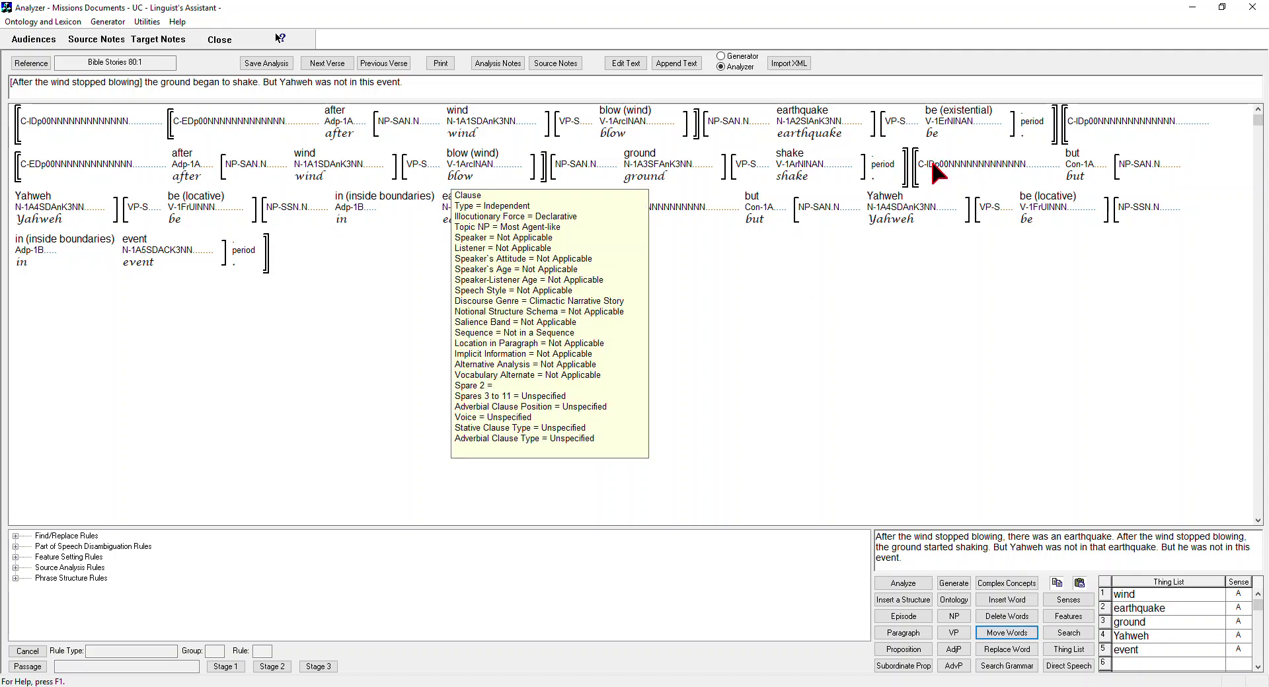
{"action": "left_click", "coordinate": [937, 174]}
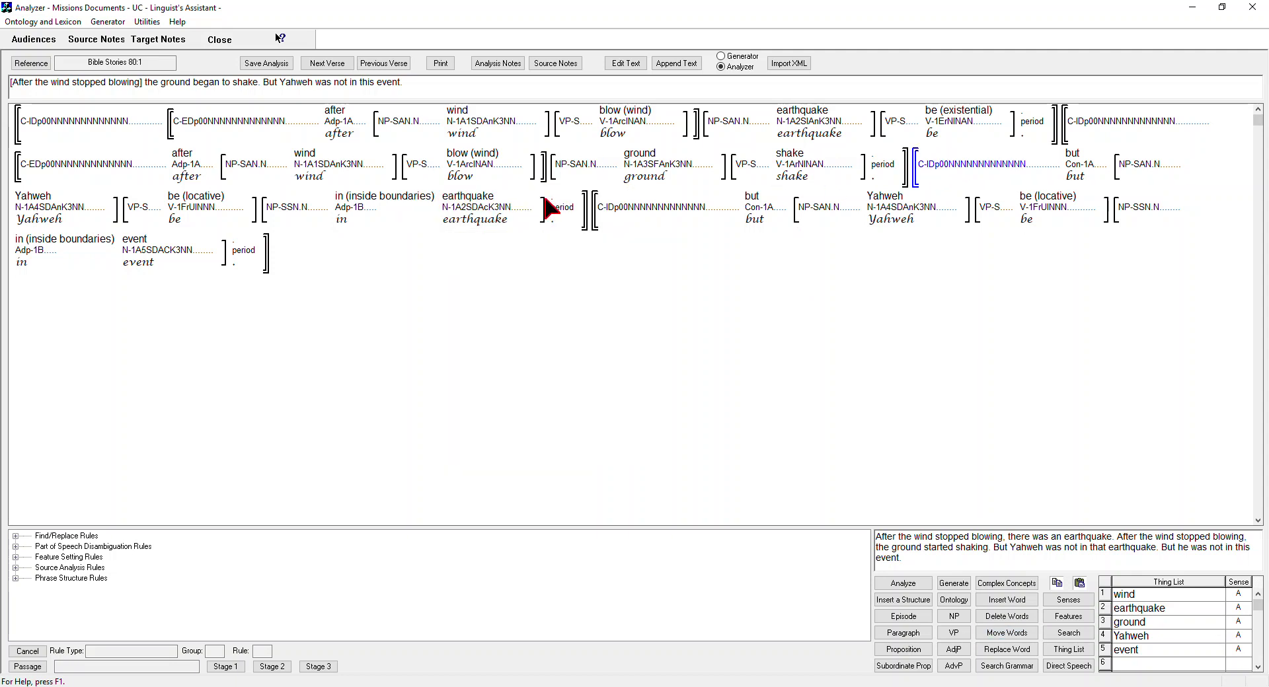
{"action": "key", "text": "Delete"}
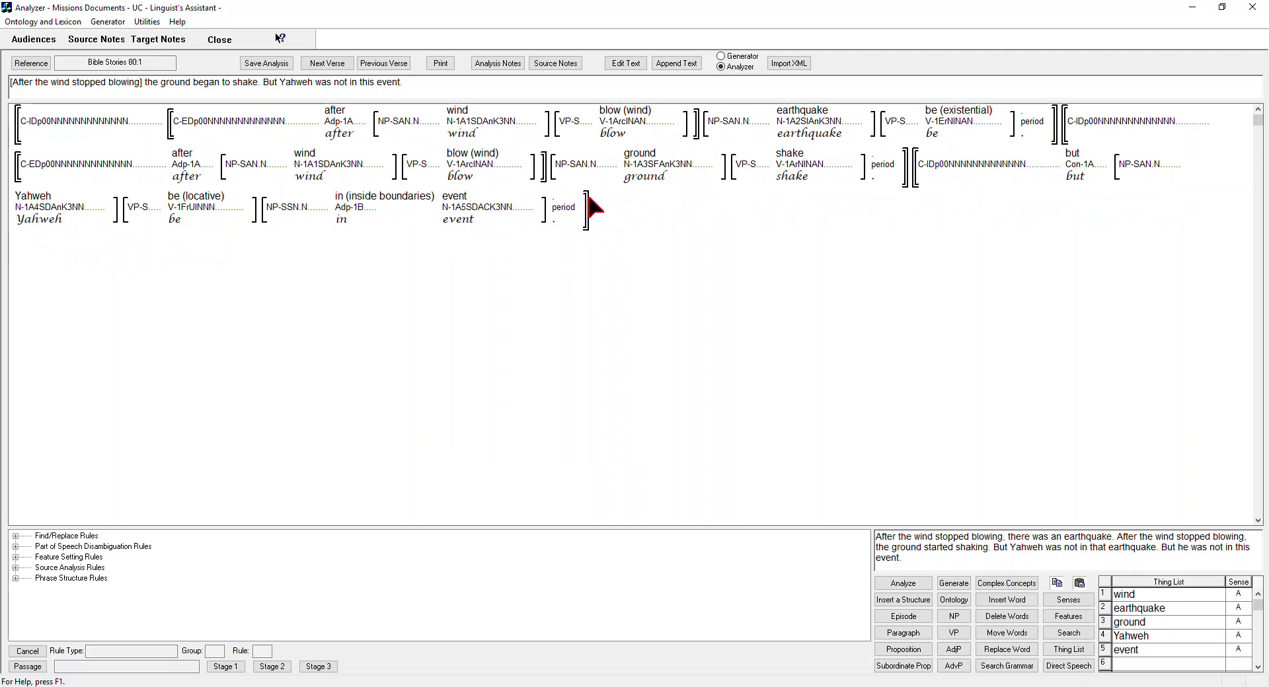
{"action": "mouse_move", "coordinate": [1084, 126]}
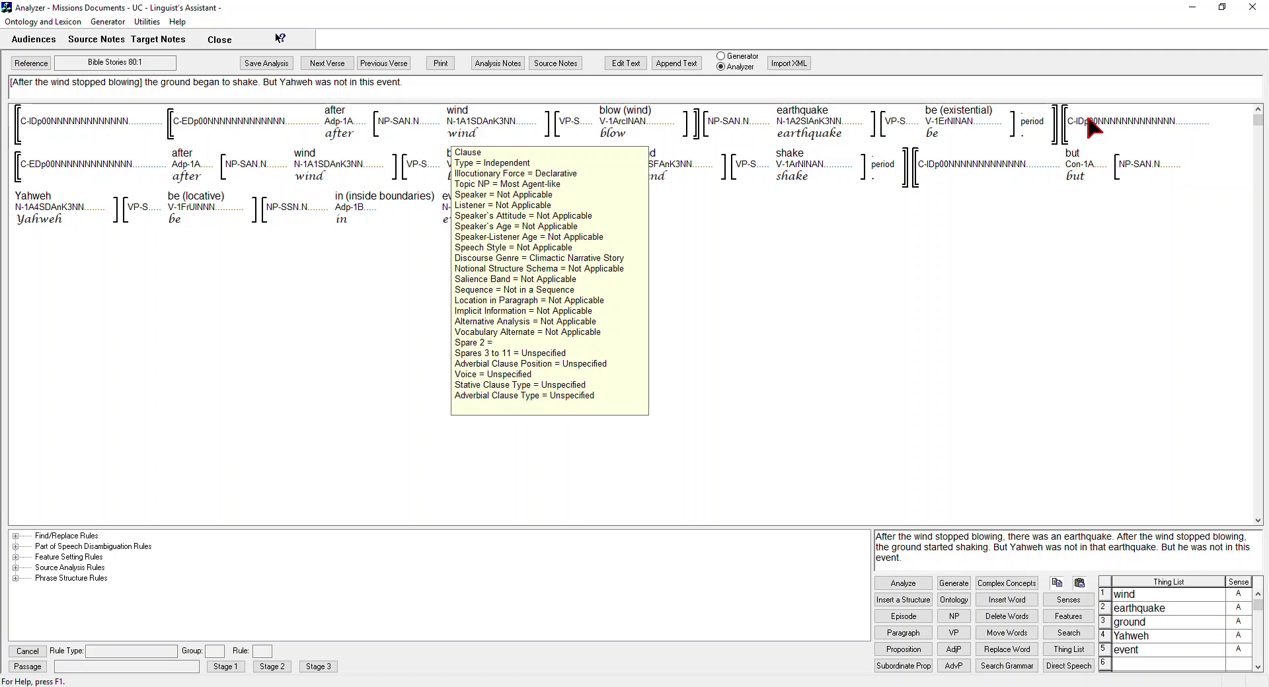
{"action": "left_click", "coordinate": [1087, 119]}
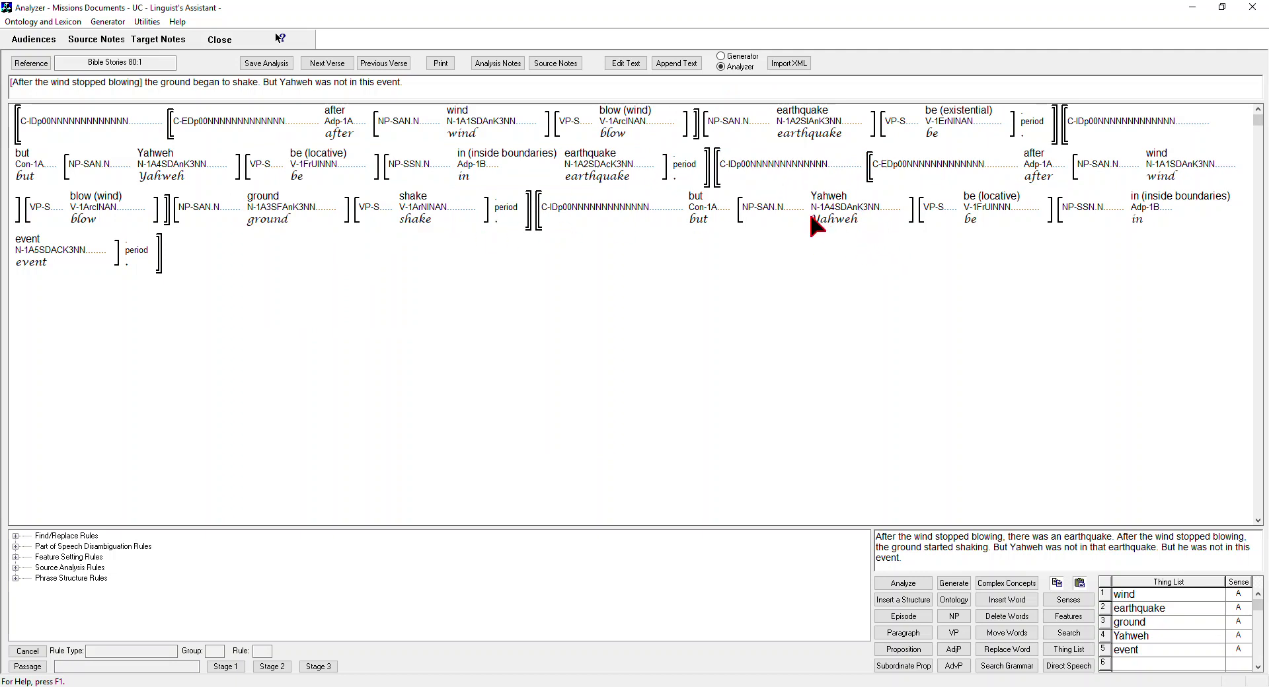
{"action": "mouse_move", "coordinate": [431, 200]}
{"action": "left_click", "coordinate": [283, 65]}
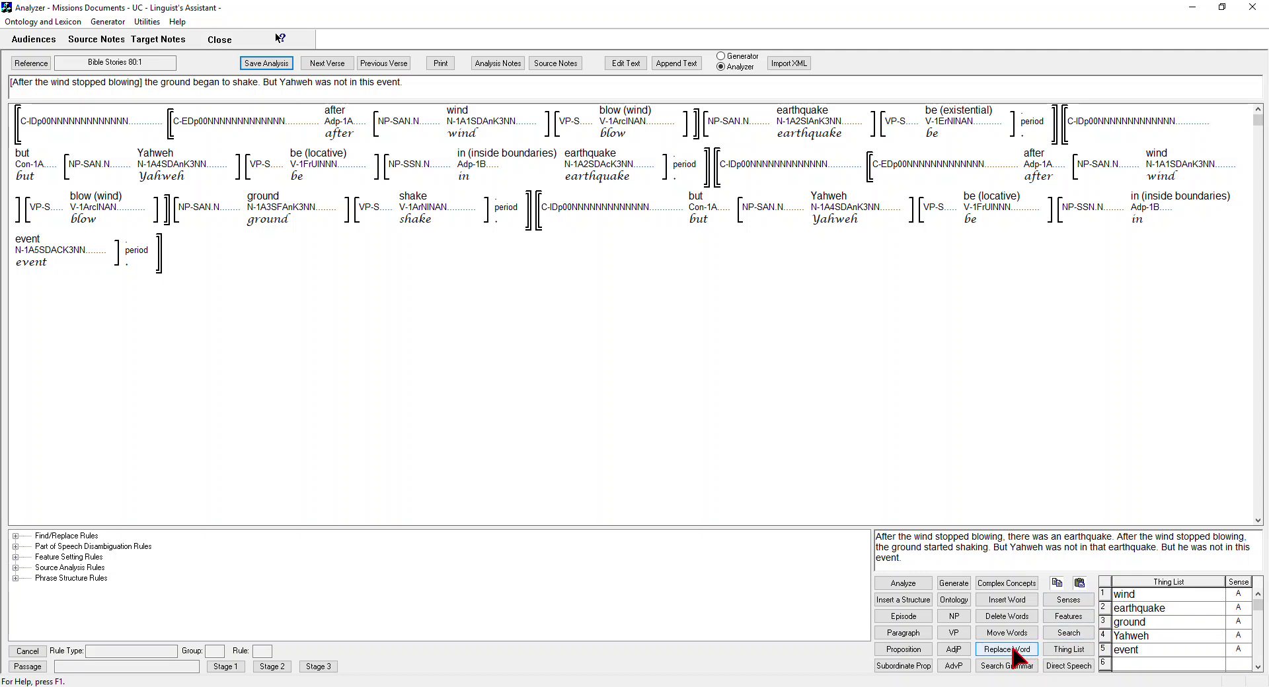
Set the first earthquake clause's Vocabulary Alternate feature to First Sentence - Complex Vocabulary Alternate.
{"action": "left_click", "coordinate": [1073, 622]}
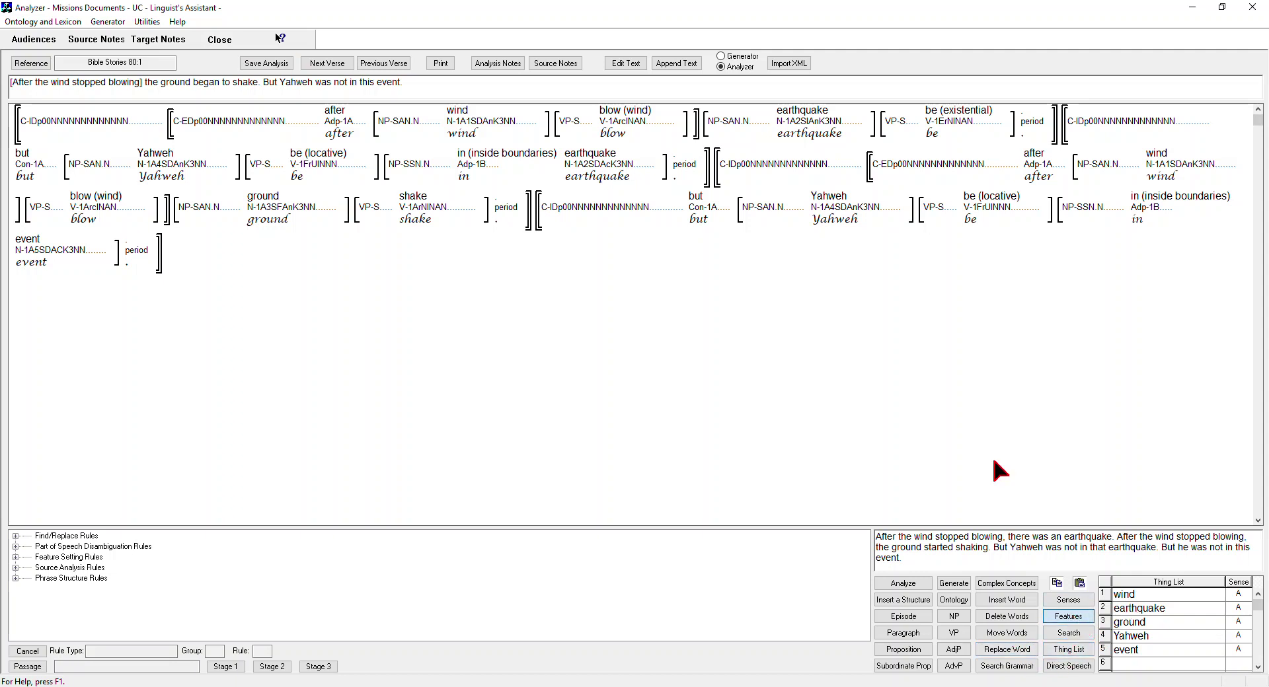
{"action": "mouse_move", "coordinate": [40, 127]}
{"action": "left_click", "coordinate": [36, 122]}
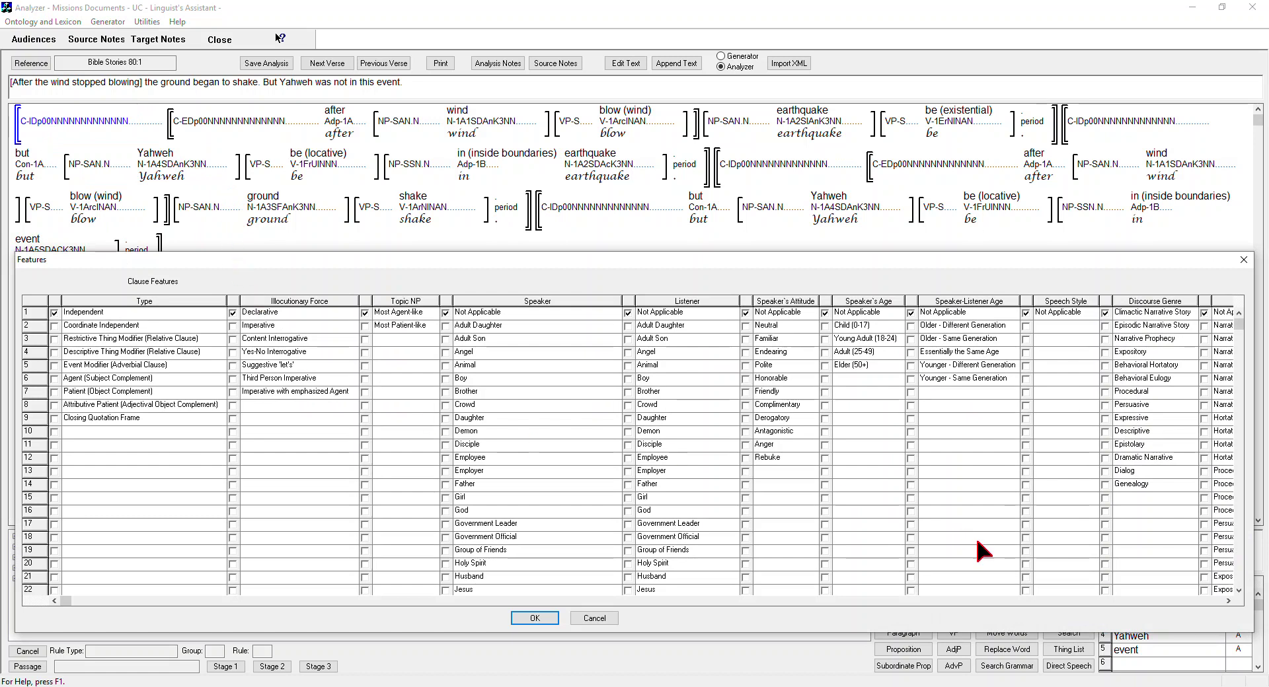
{"action": "left_click", "coordinate": [1115, 600]}
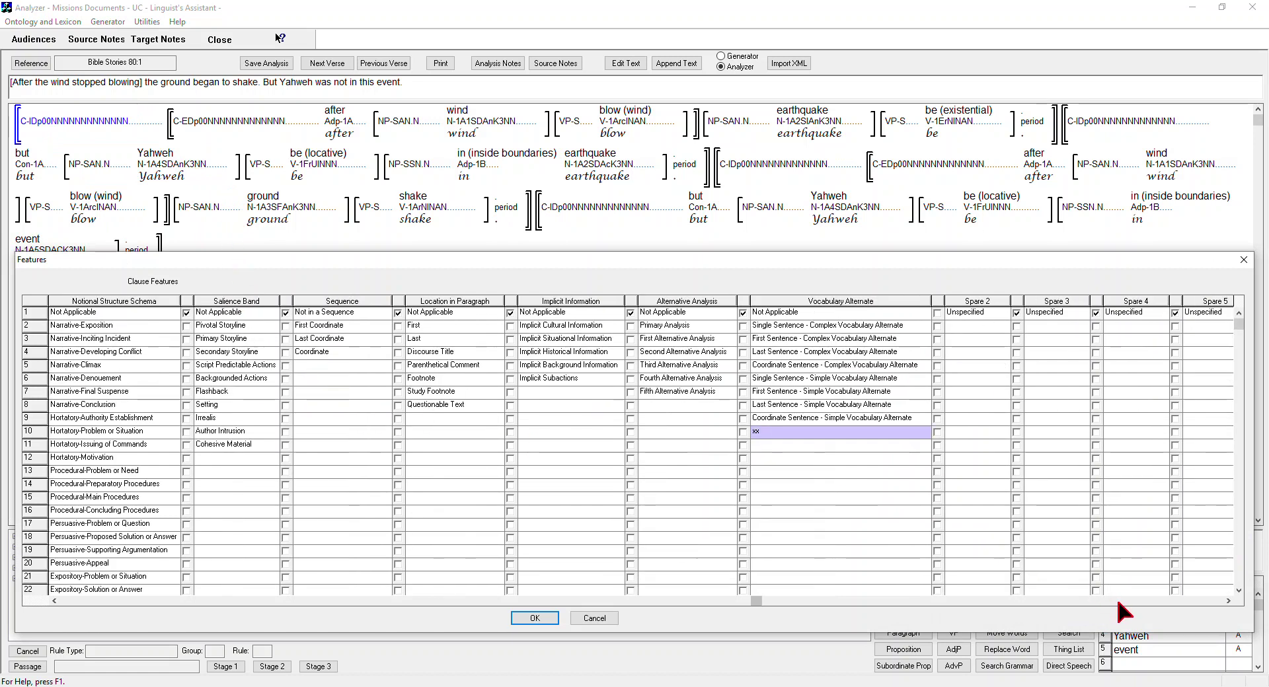
{"action": "left_click", "coordinate": [743, 340]}
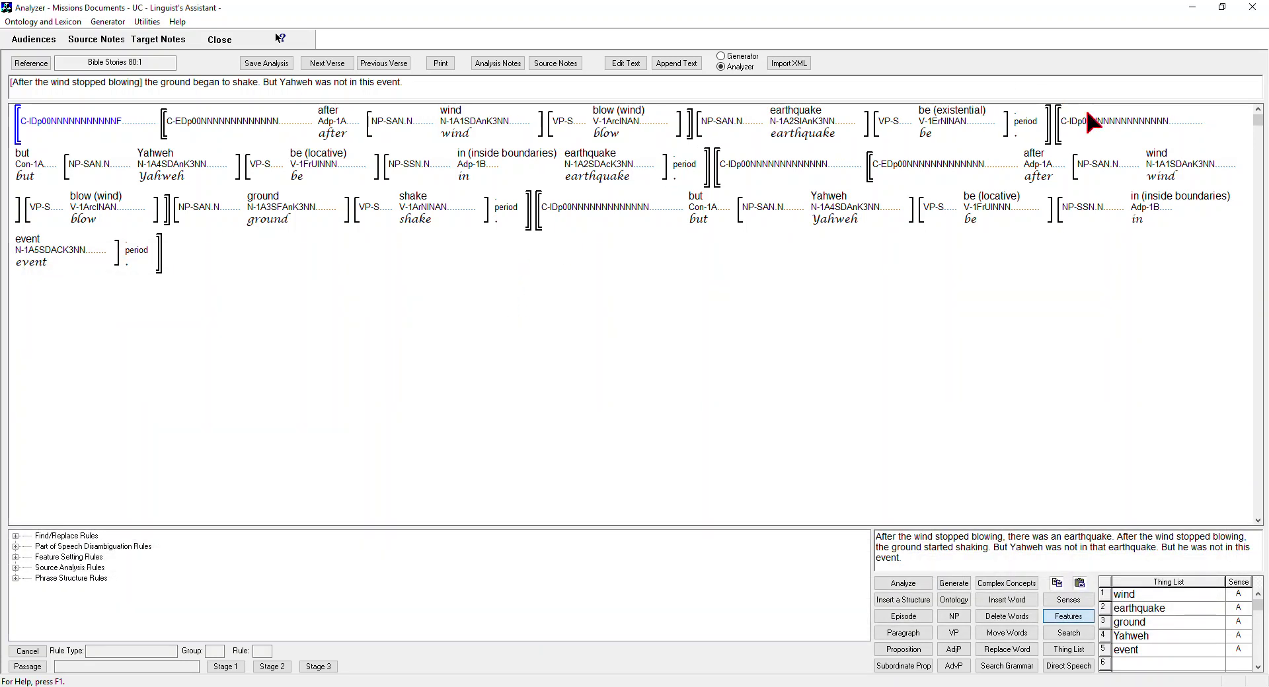
Mark the "but Yahweh" clause containing "earthquake" as Last Sentence - Complex Vocabulary Alternate.
{"action": "double_click", "coordinate": [1087, 121]}
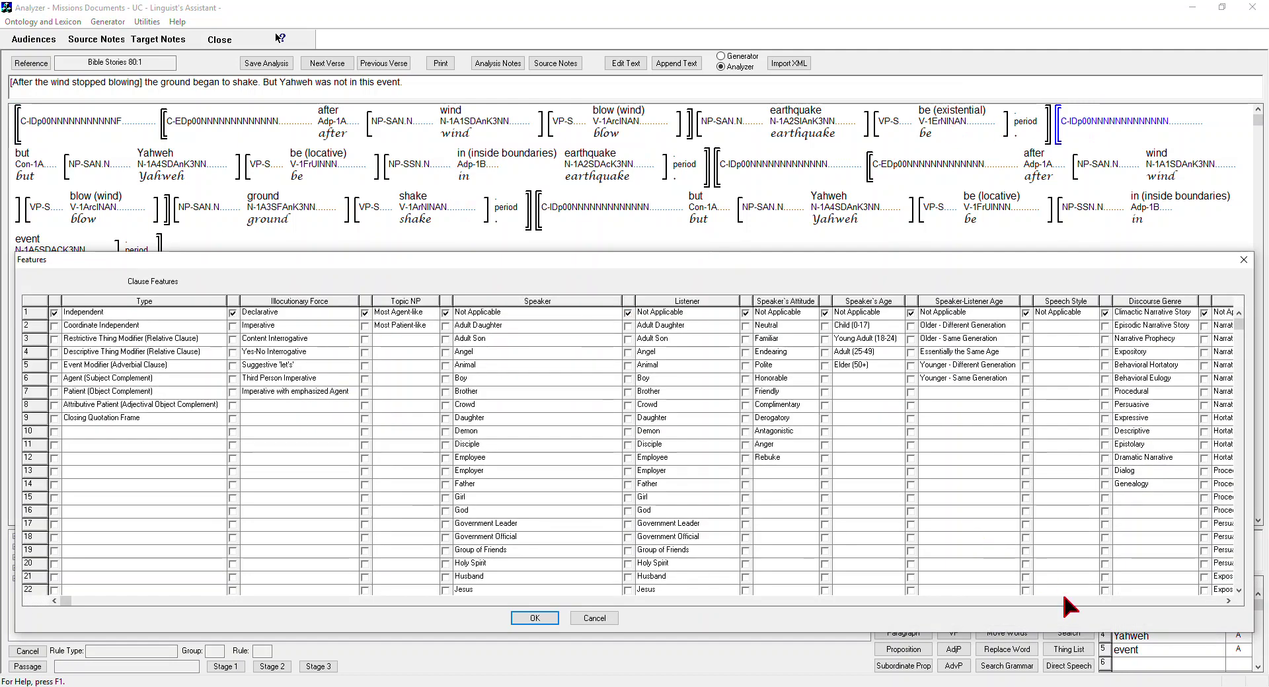
{"action": "left_click", "coordinate": [1066, 600]}
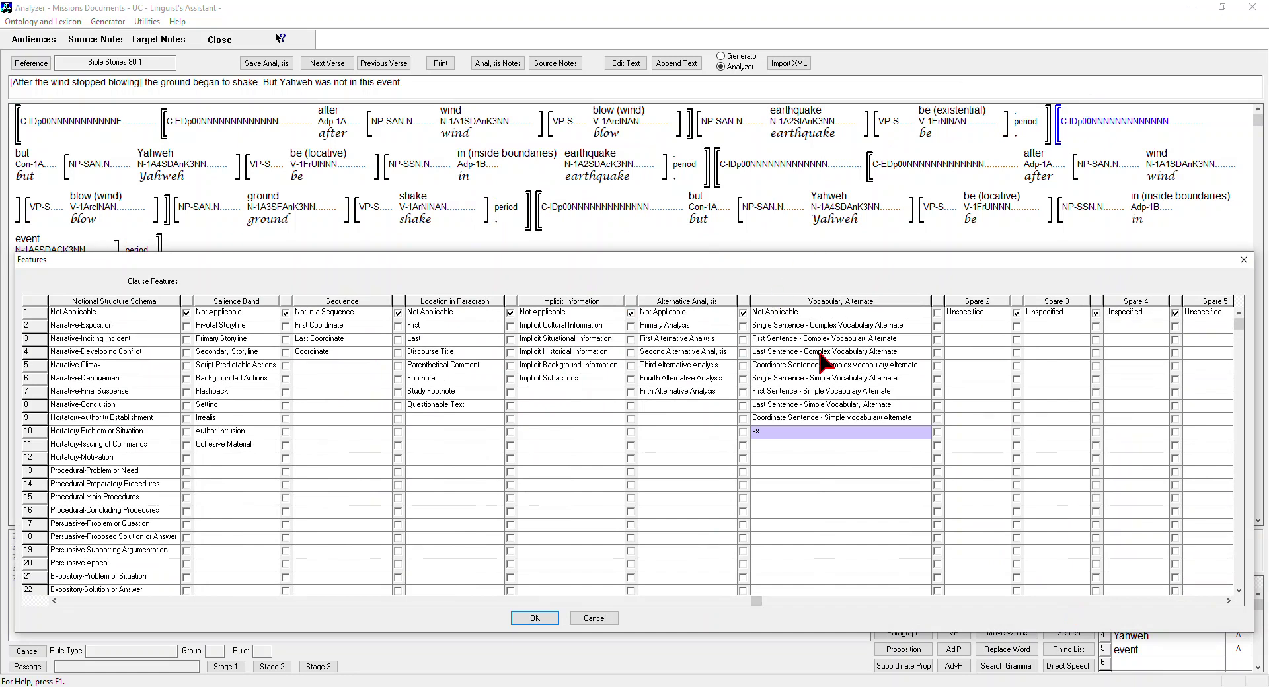
{"action": "left_click", "coordinate": [743, 352]}
{"action": "left_click", "coordinate": [535, 618]}
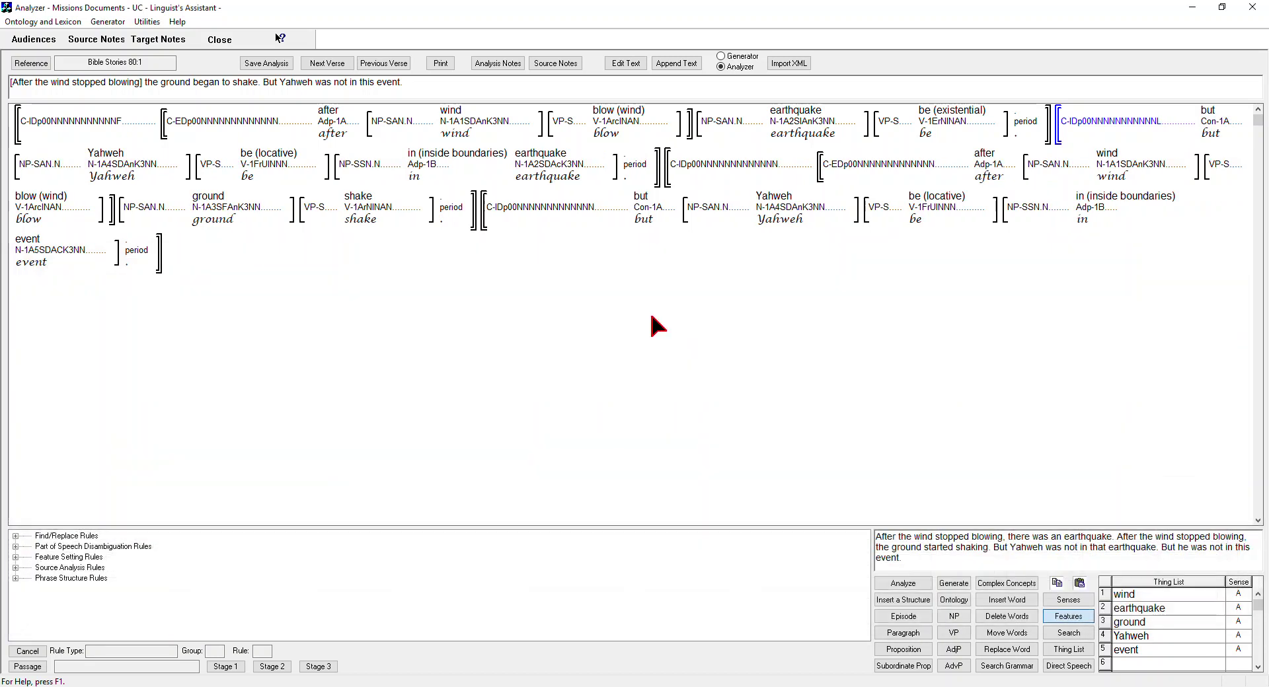
Mark the main clause about the ground shaking as First Sentence - Simple Vocabulary Alternate.
{"action": "double_click", "coordinate": [700, 158]}
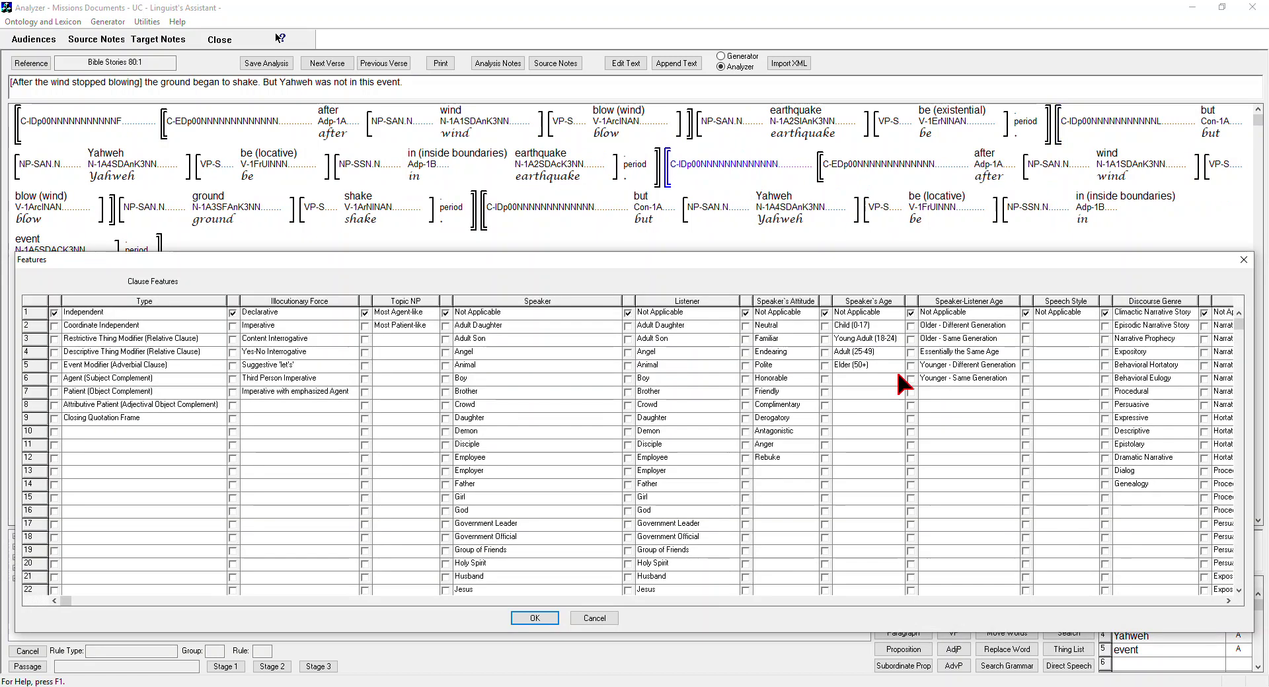
{"action": "left_click", "coordinate": [1042, 601]}
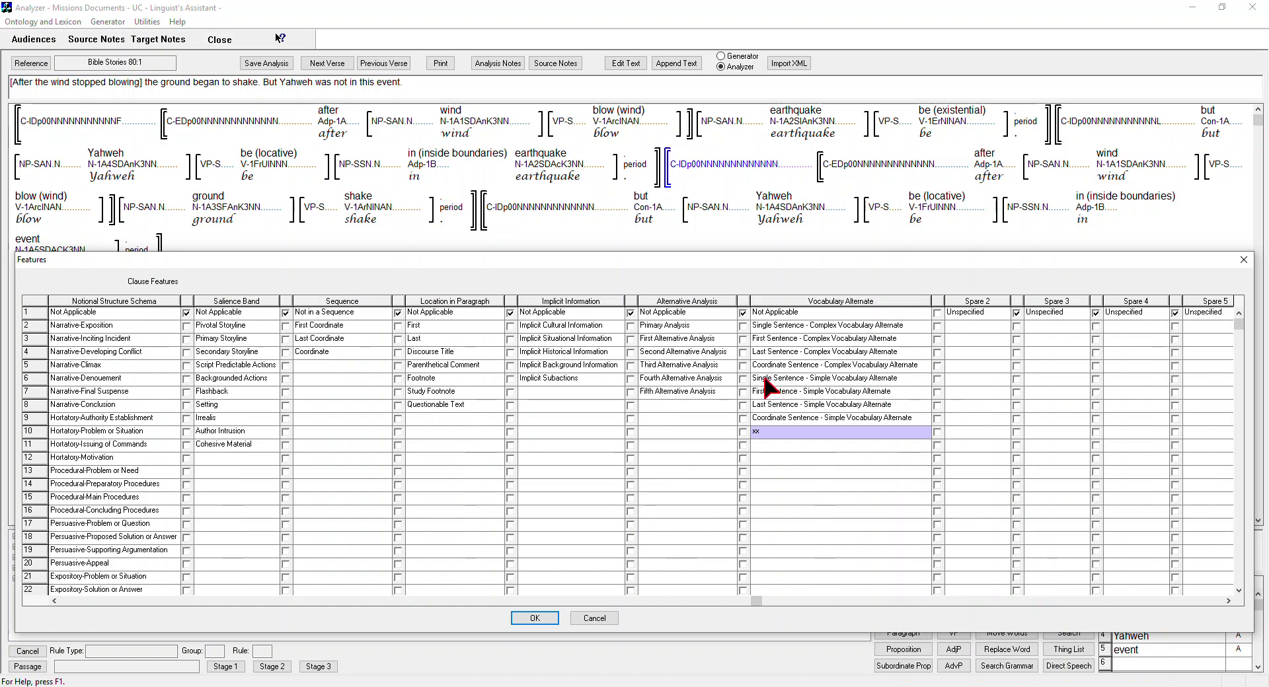
{"action": "left_click", "coordinate": [743, 392]}
{"action": "left_click", "coordinate": [542, 617]}
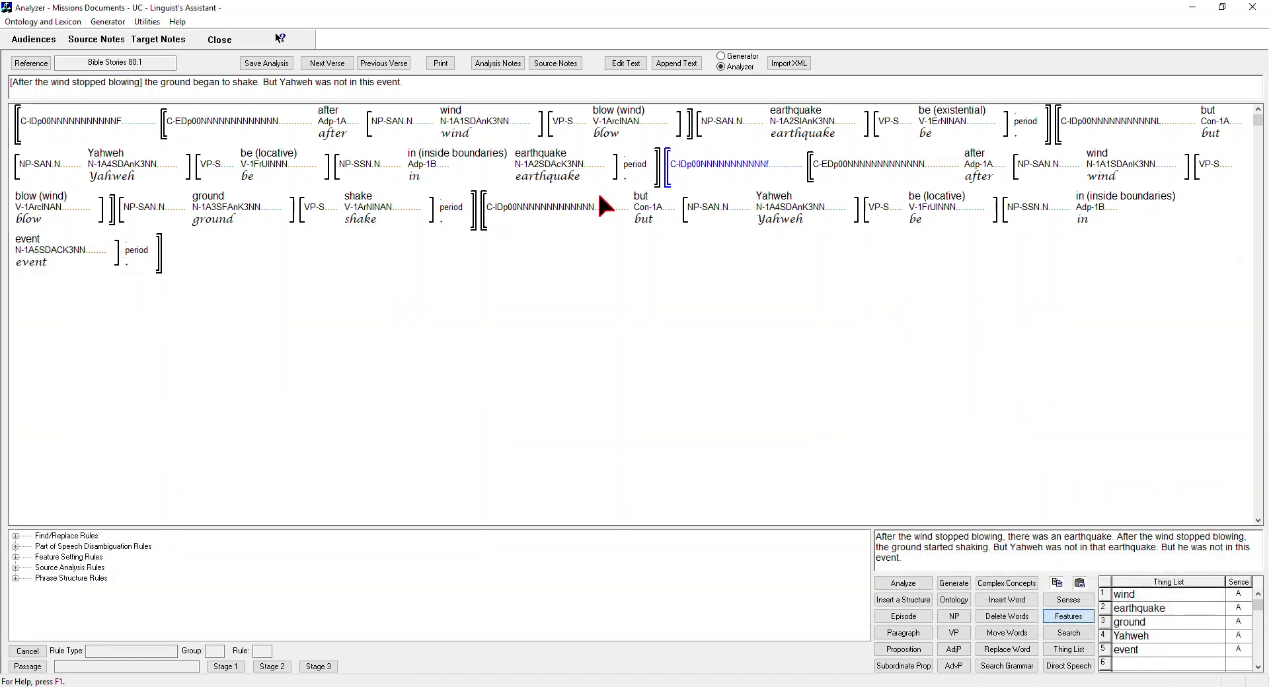
Mark the final "but Yahweh" clause containing "event" as Last Sentence - Simple Vocabulary Alternate.
{"action": "left_click", "coordinate": [551, 208]}
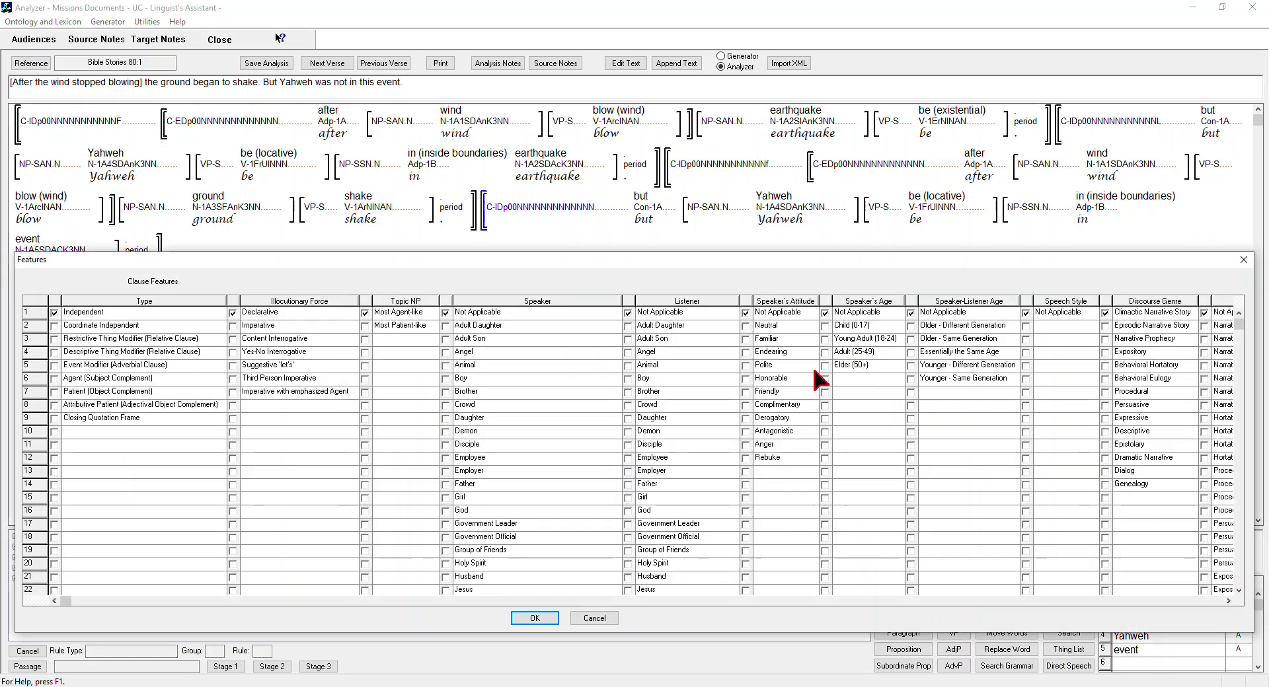
{"action": "left_click", "coordinate": [1003, 601]}
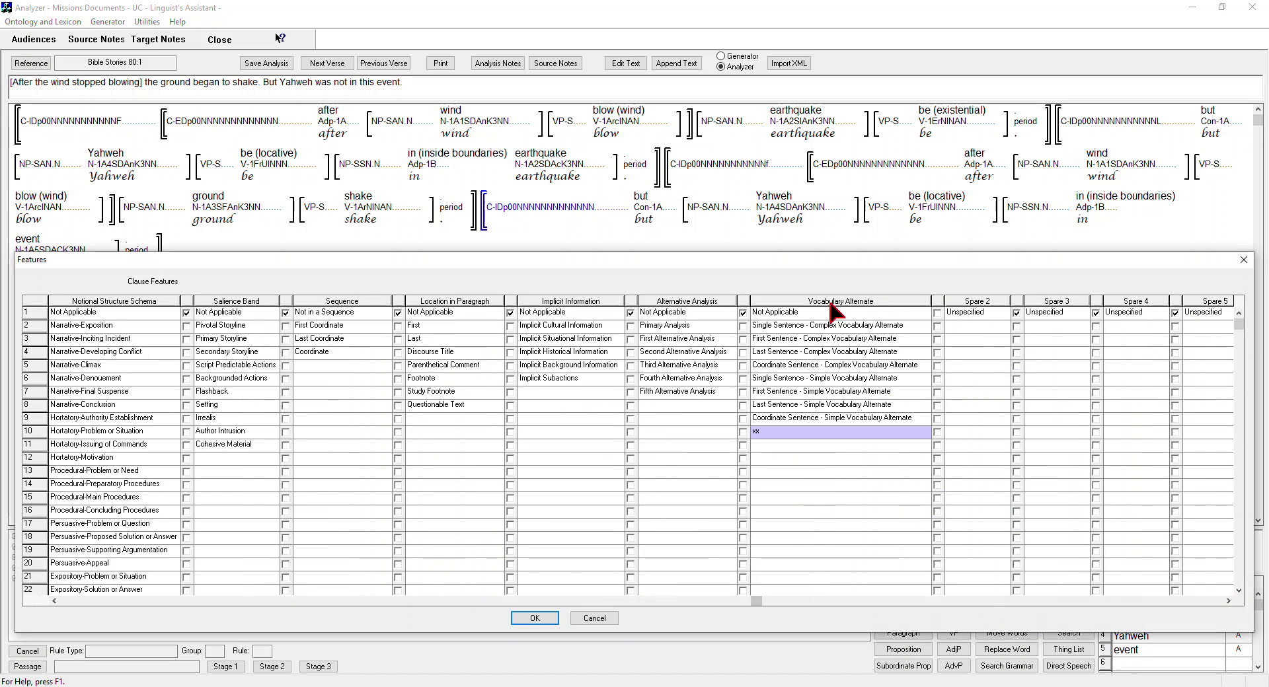
{"action": "left_click", "coordinate": [744, 405]}
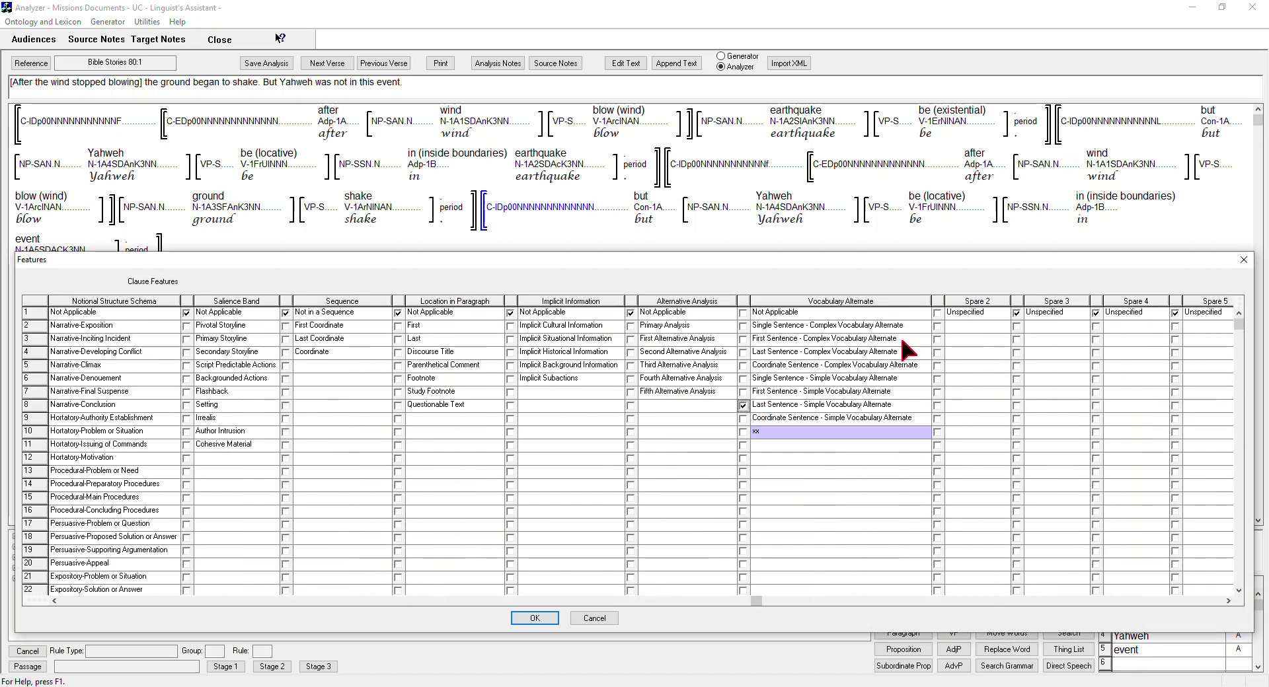
{"action": "left_click", "coordinate": [535, 618]}
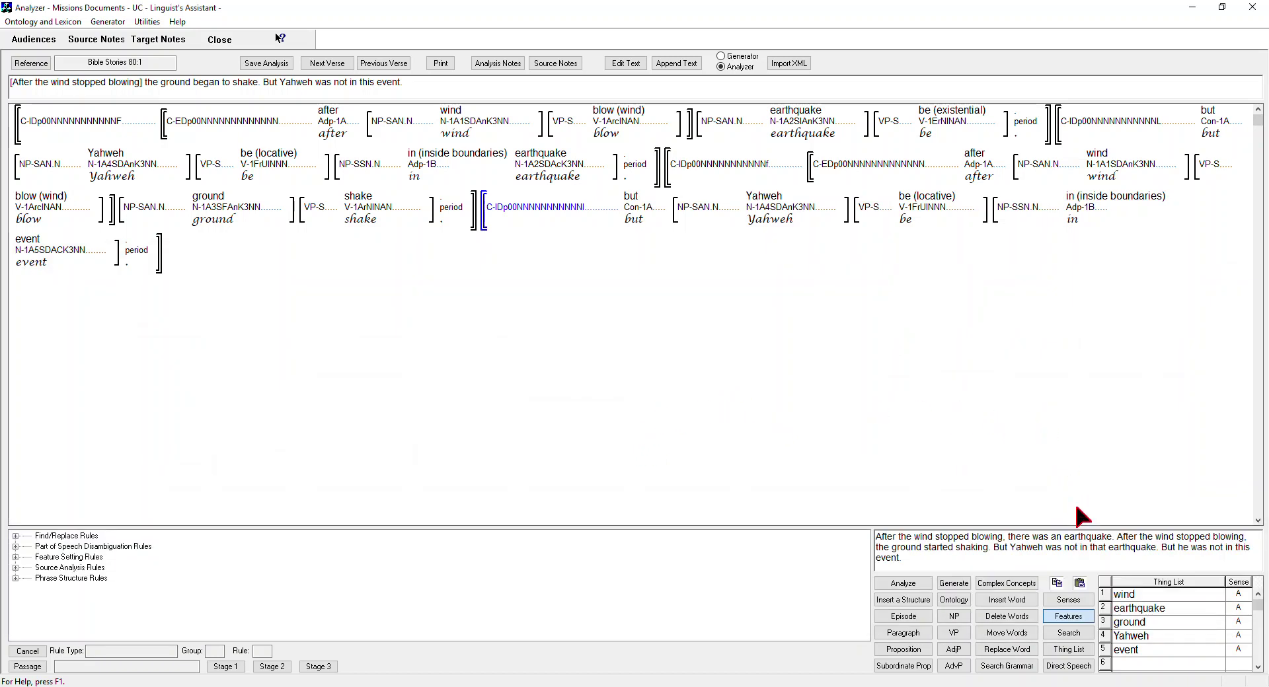
Generate the text for the verse, declining to correct the complex vocabulary alternate that lacks a semantically complex concept.
{"action": "left_click", "coordinate": [954, 584]}
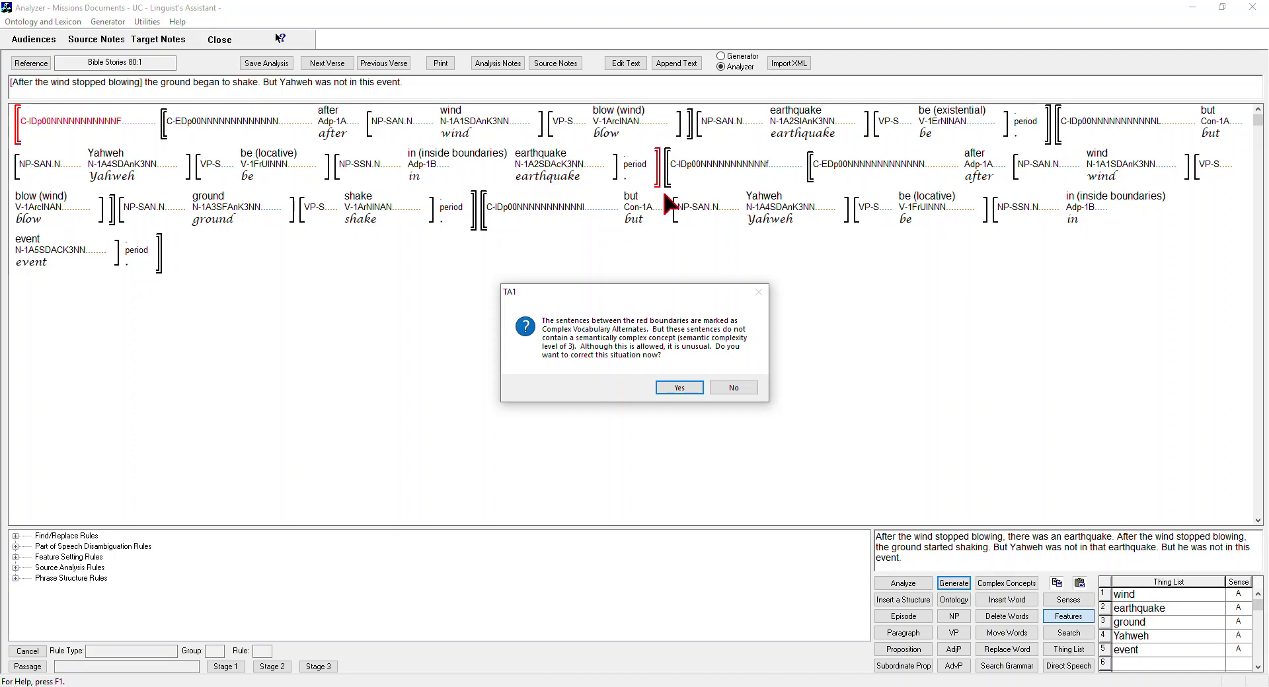
{"action": "left_click", "coordinate": [739, 383]}
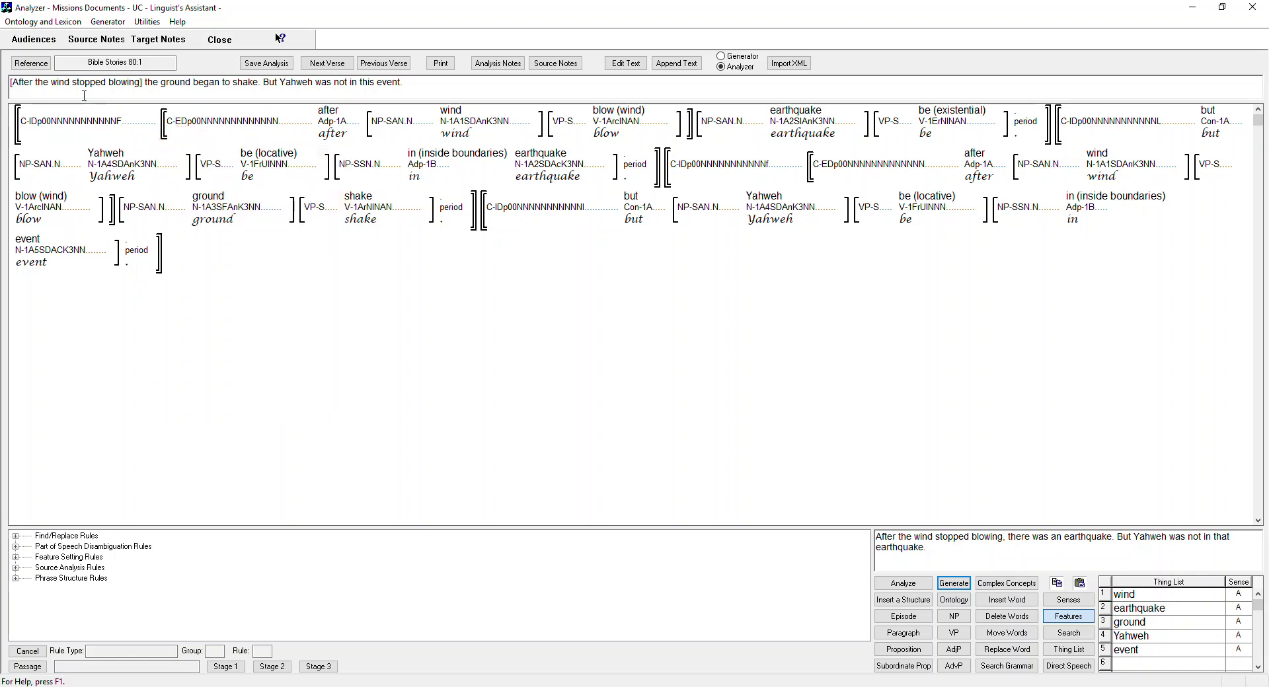
Inspect the first earthquake clause's features and view the verse's analysis input text without editing it.
{"action": "mouse_move", "coordinate": [99, 123]}
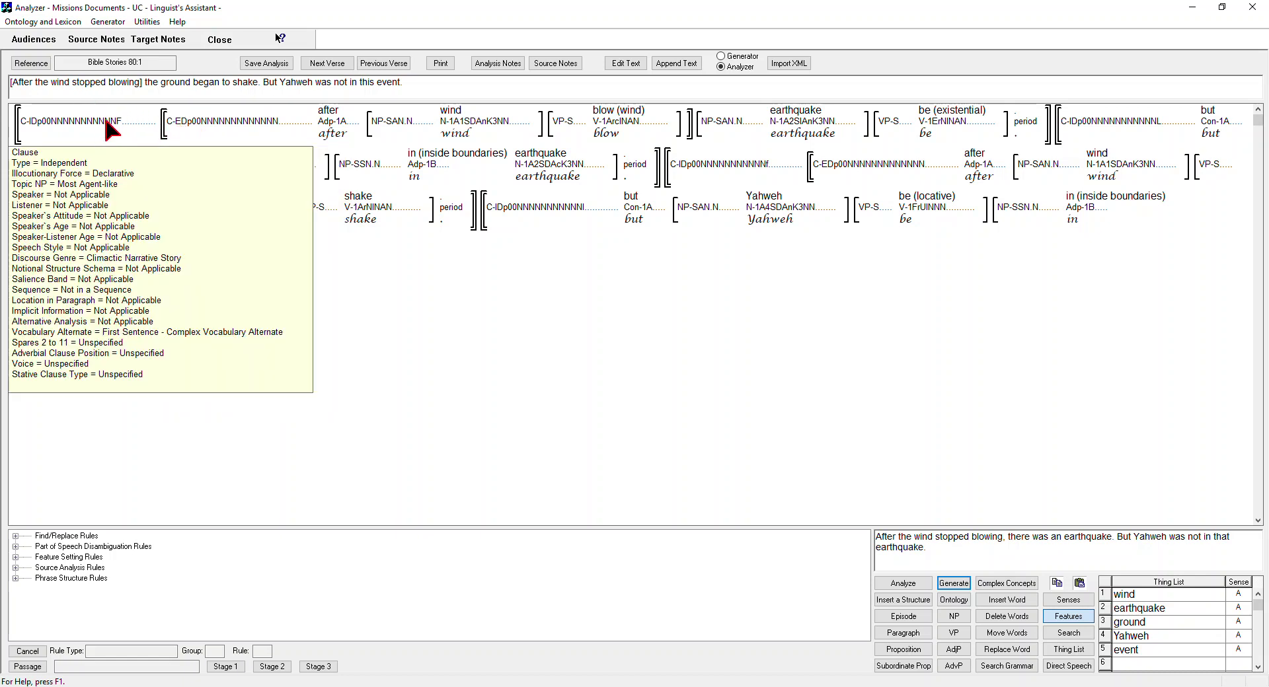
{"action": "mouse_move", "coordinate": [149, 160]}
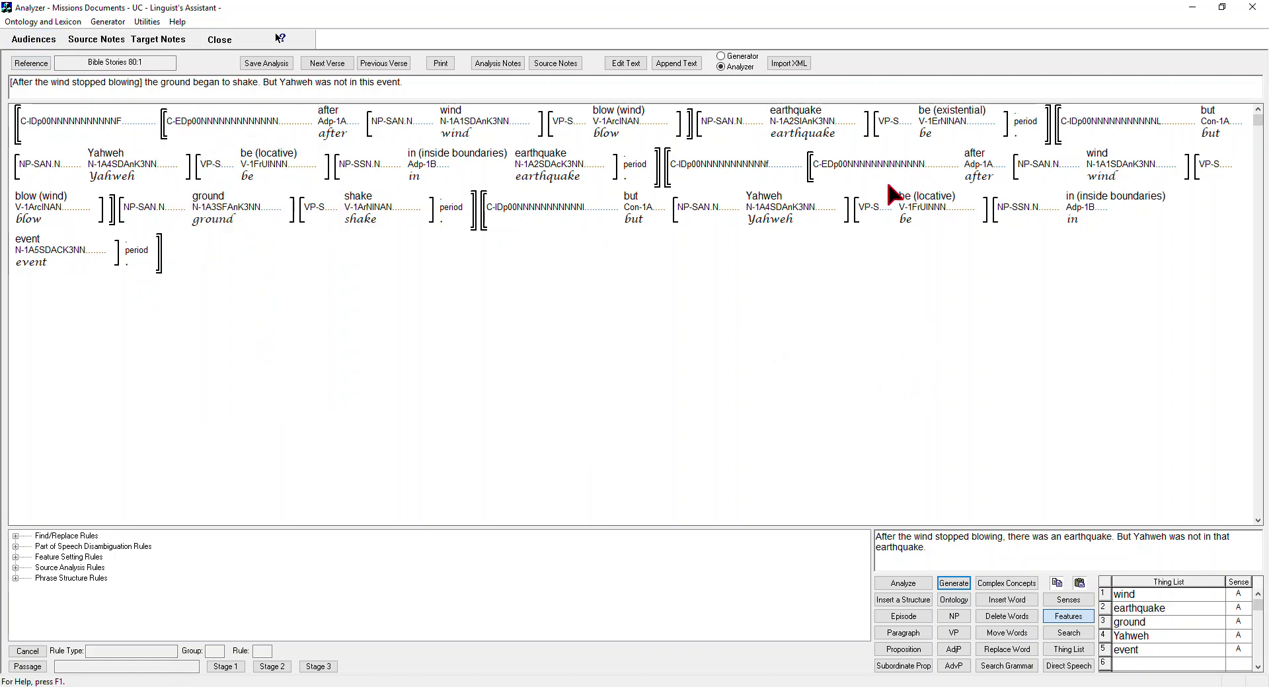
{"action": "mouse_move", "coordinate": [362, 204]}
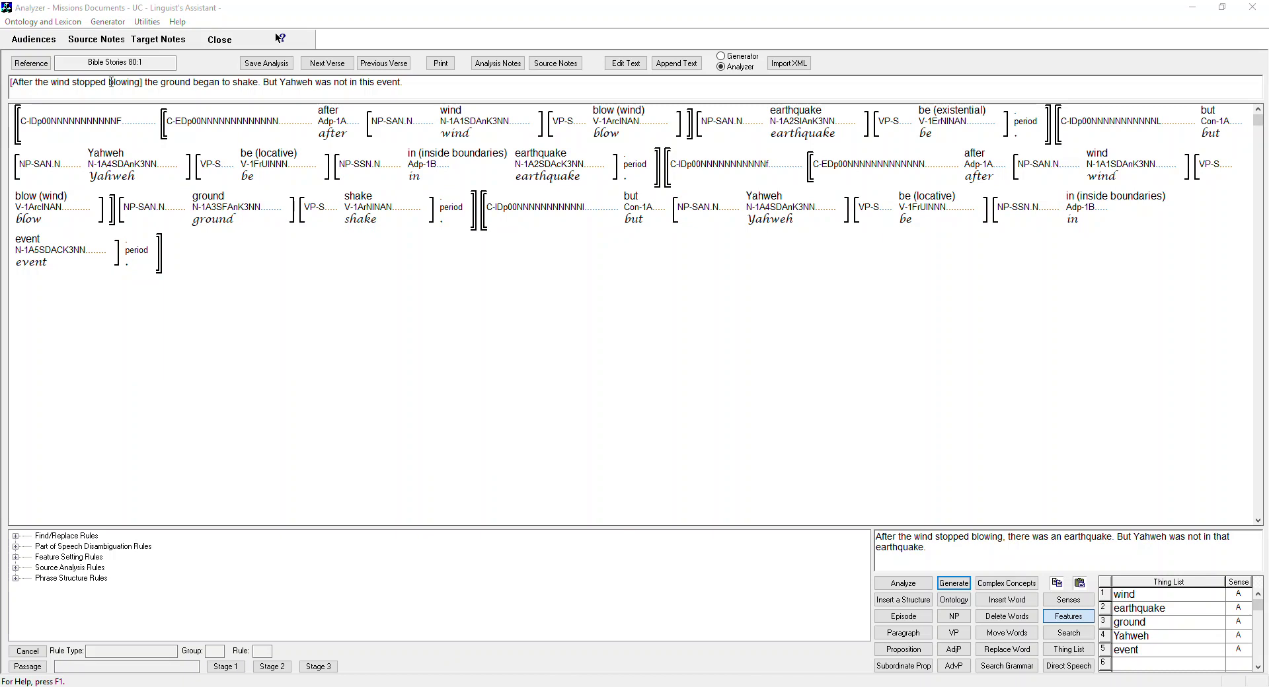
{"action": "left_click", "coordinate": [627, 64]}
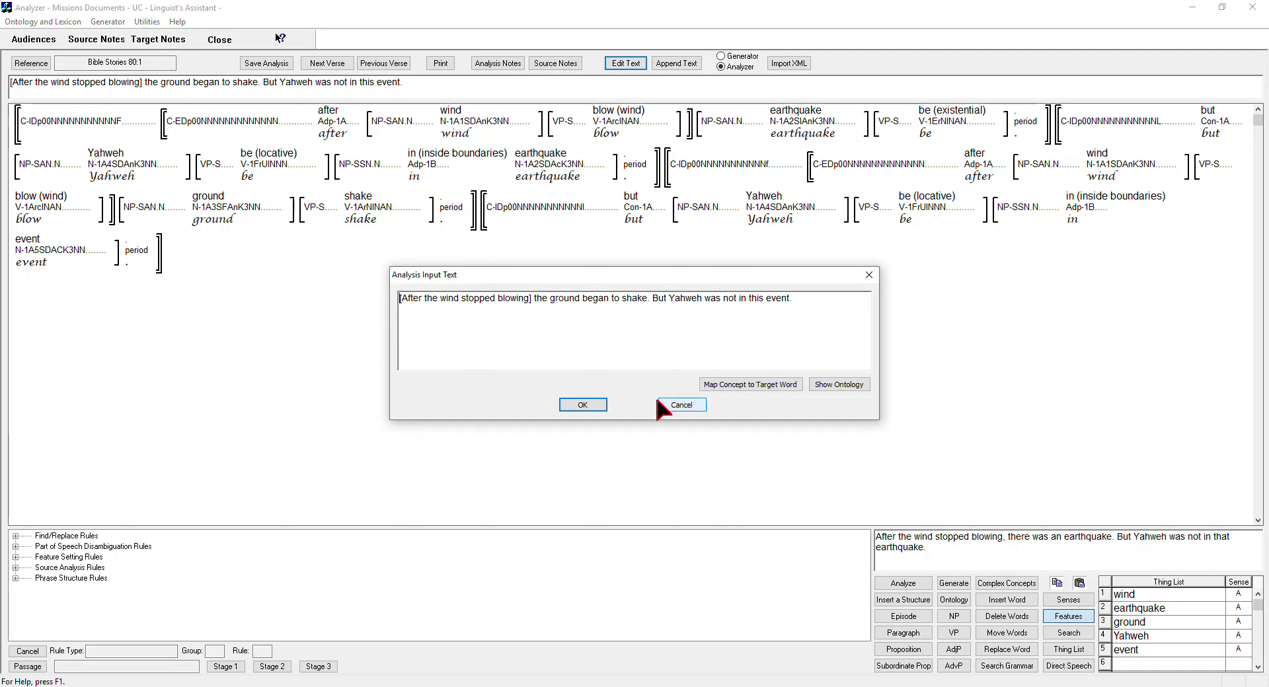
{"action": "left_click", "coordinate": [681, 405]}
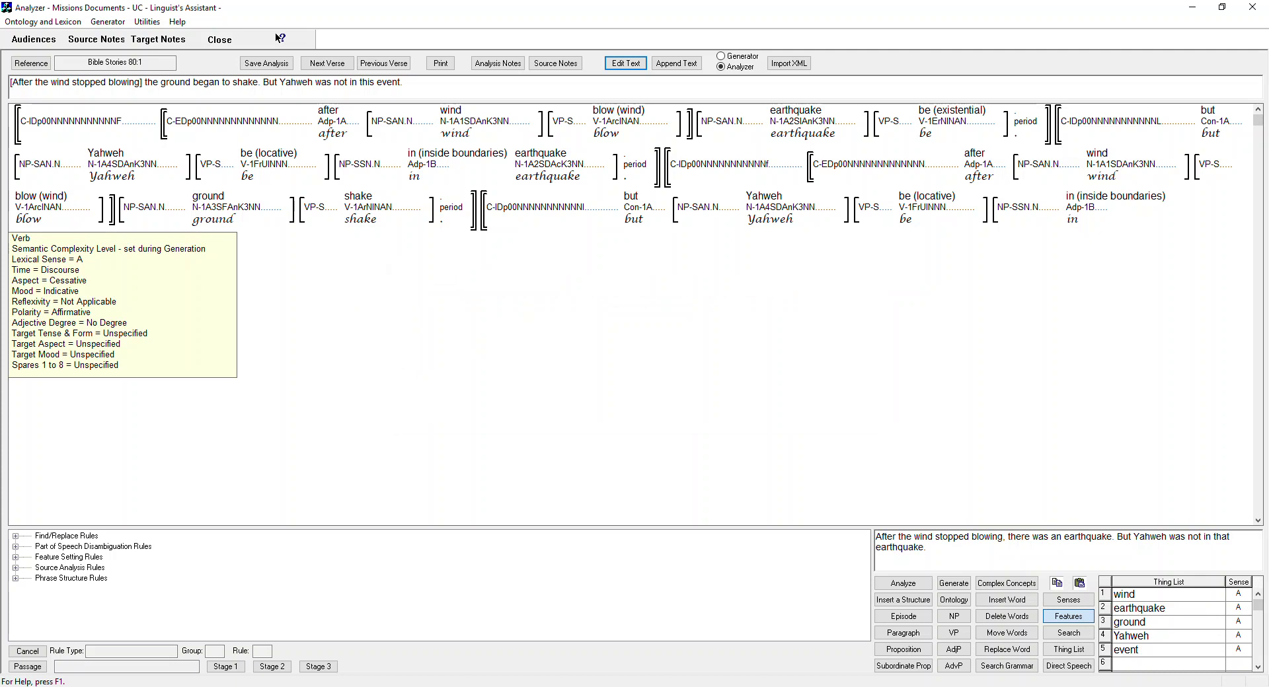